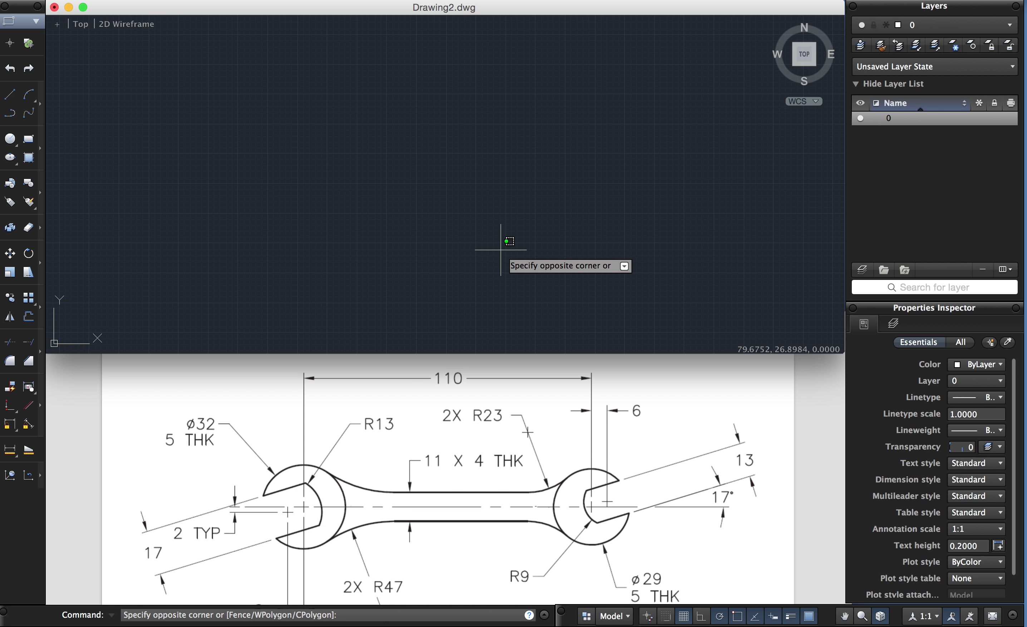
Step: Draw a horizontal 110-unit centreline at 0°
click(134, 141)
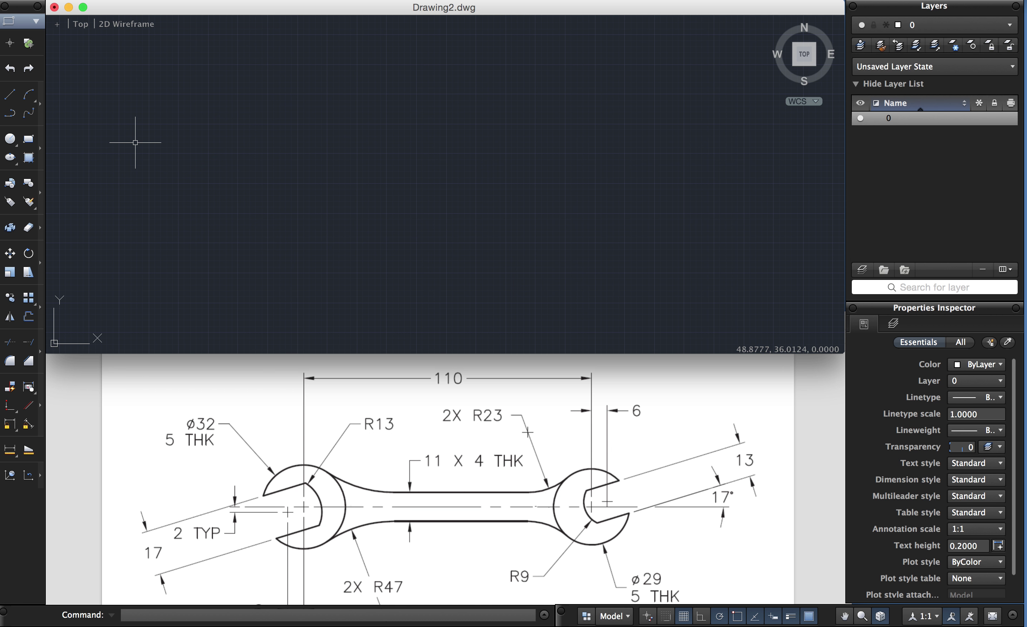
click(10, 93)
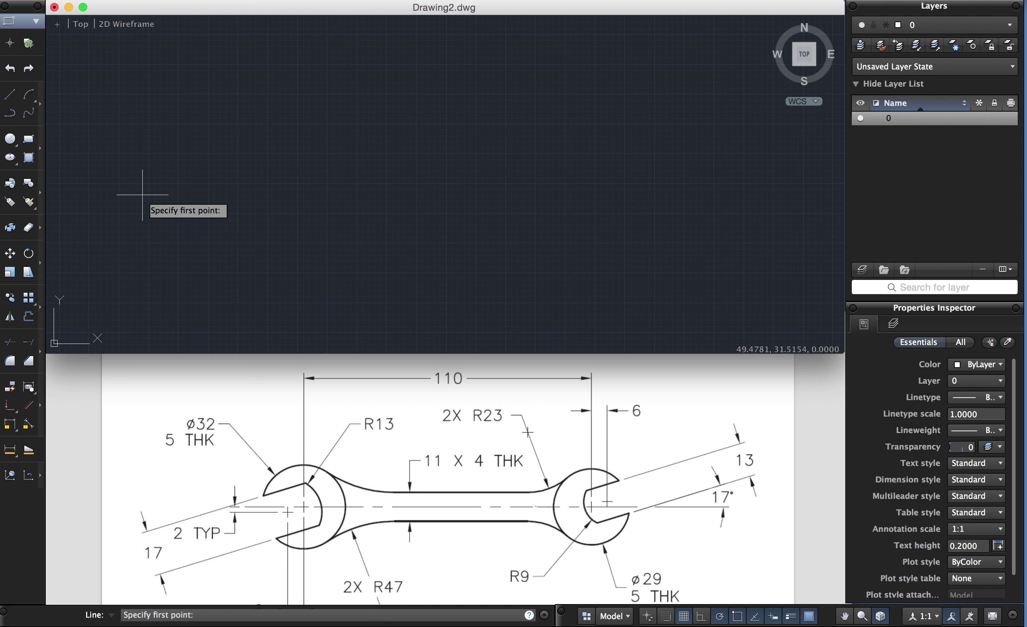
click(153, 172)
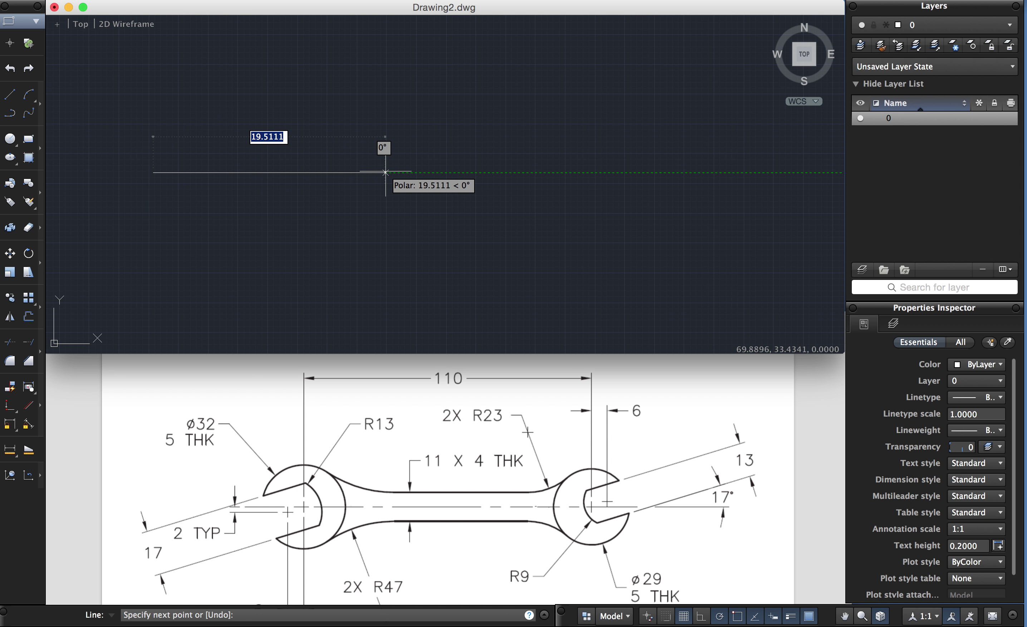
text(110)
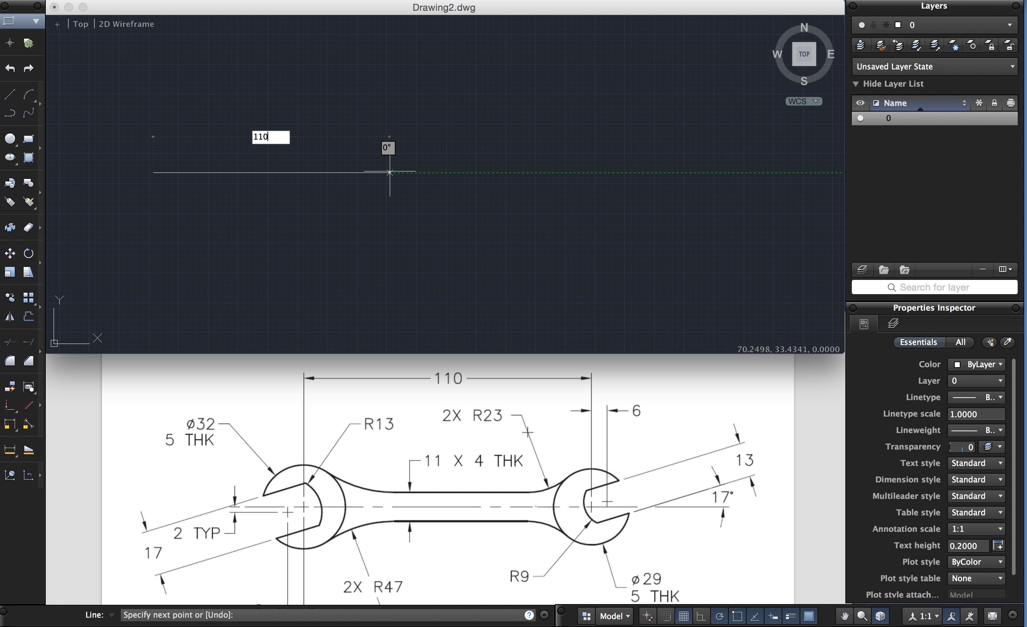
key(Return)
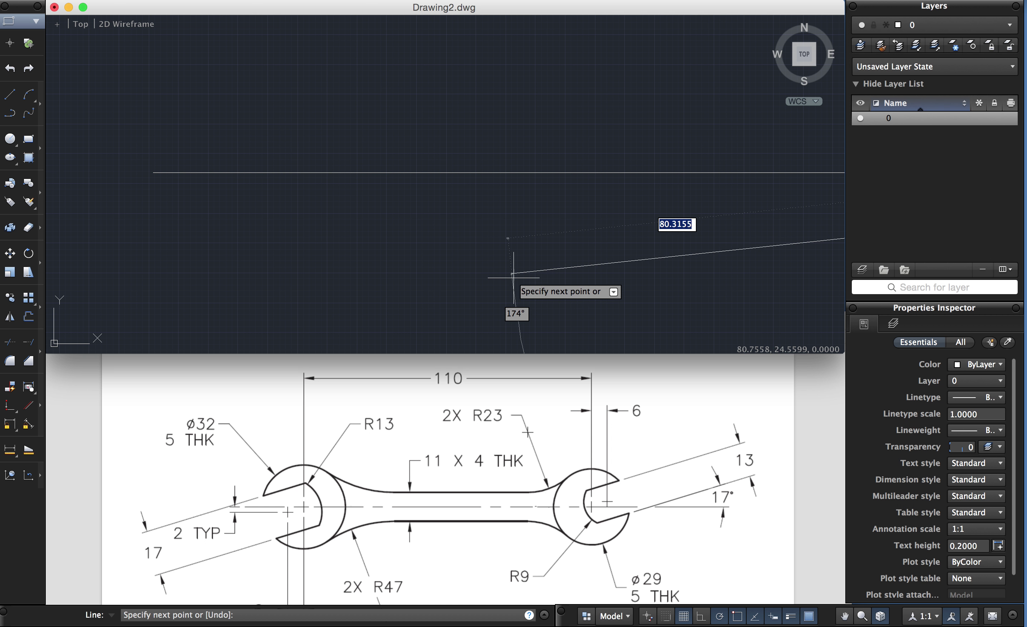
key(Escape)
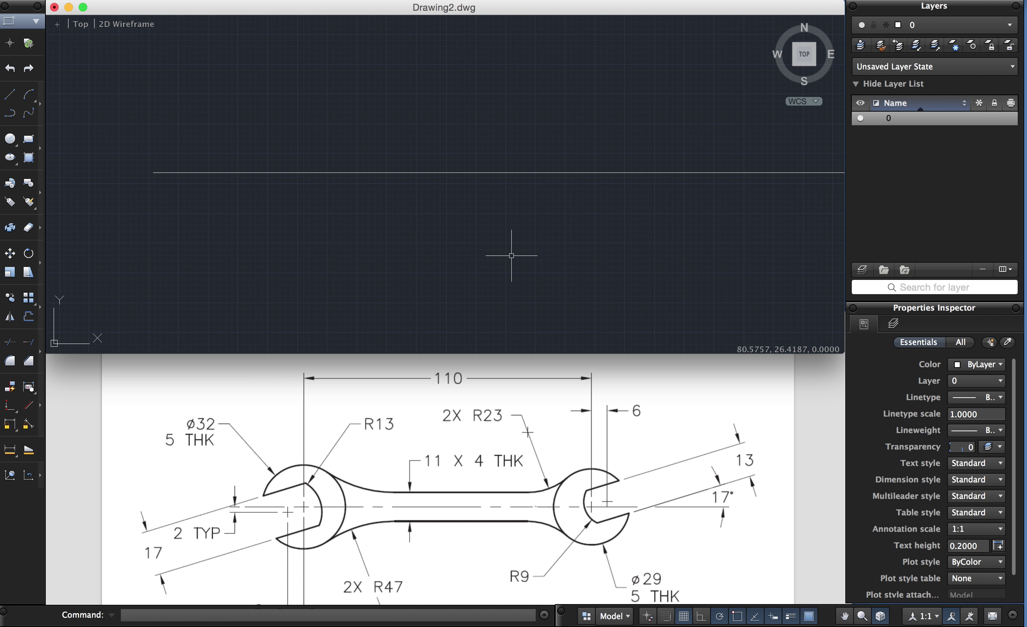
Step: Zoom to extents, then zoom out slightly so the whole line is visible
text(zoom)
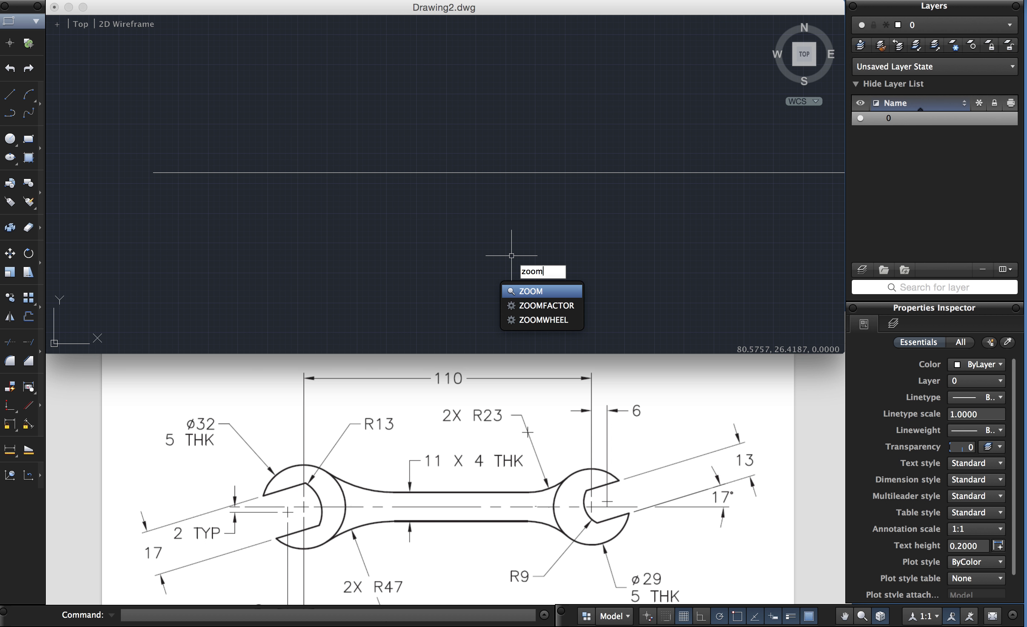
key(Return)
text(e)
key(Return)
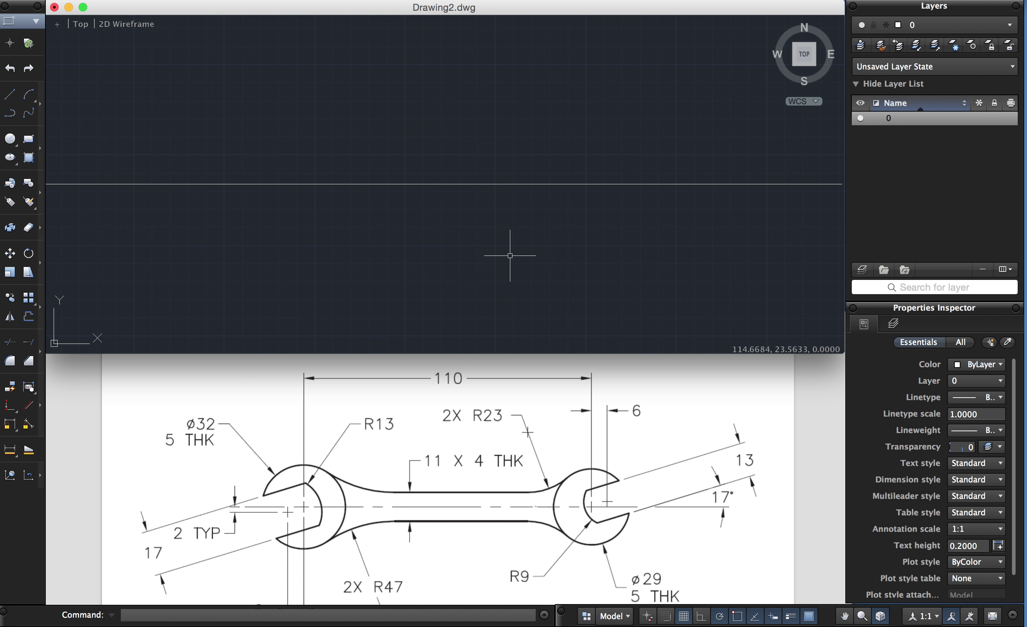
scroll(445, 184, down, 3)
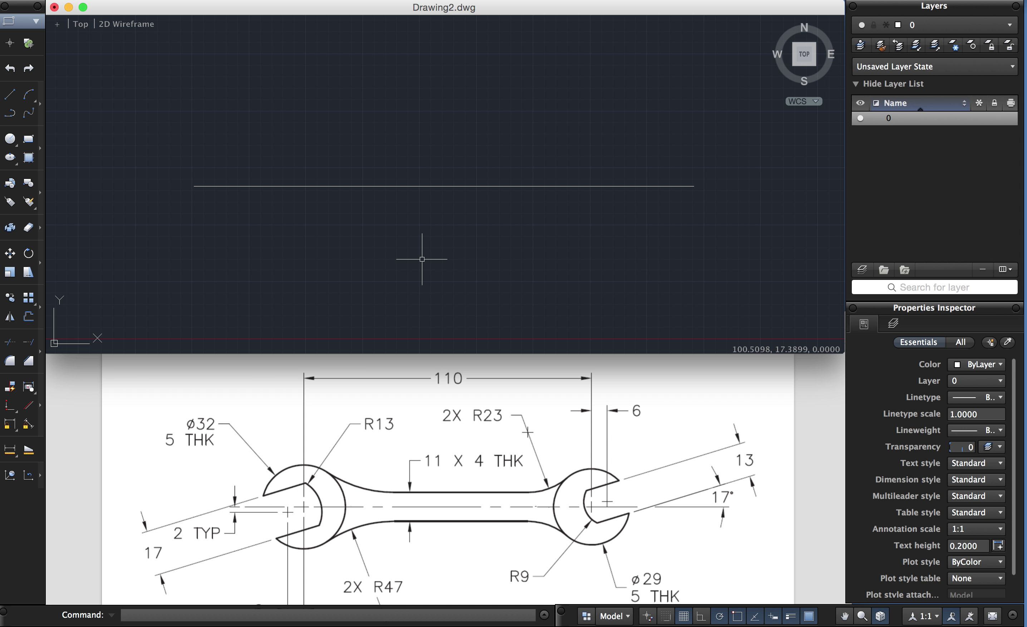
Step: Offset the centreline 5.5 units above and 5.5 below to outline the handle
text(OFFSet)
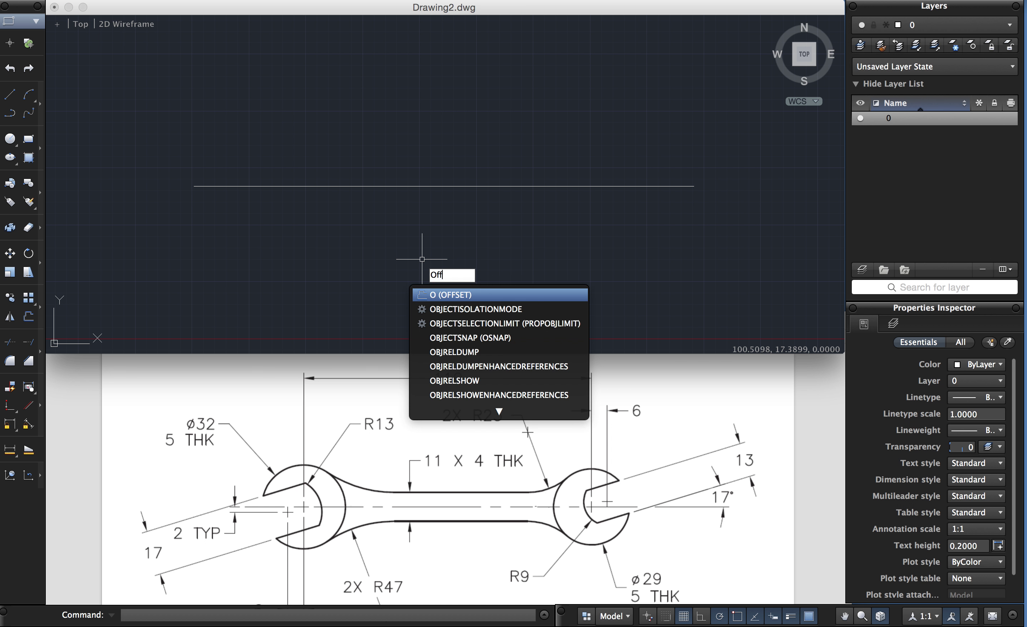
key(Return)
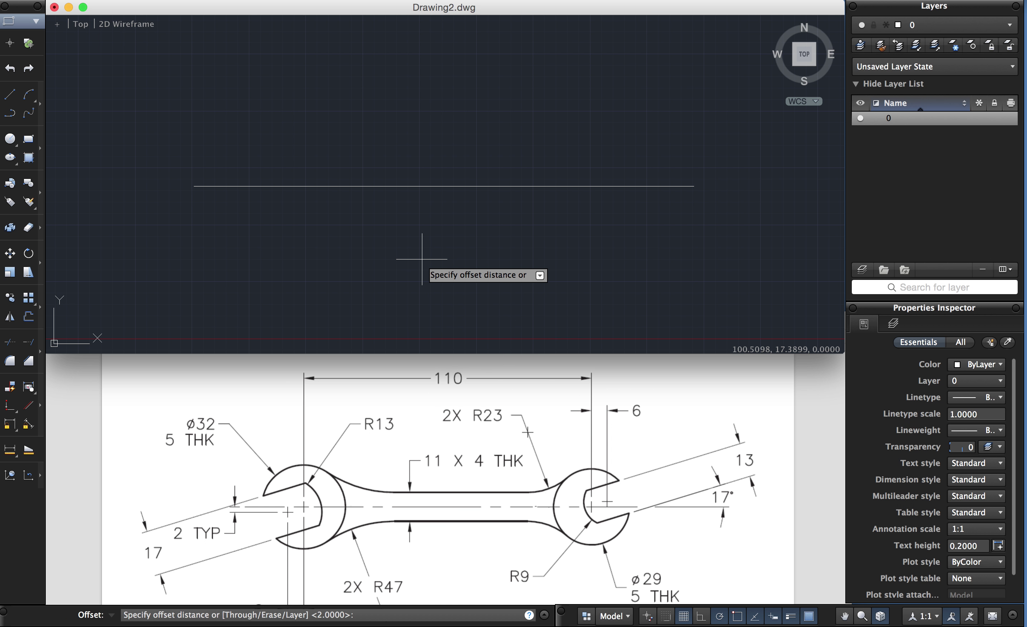
text(5.5)
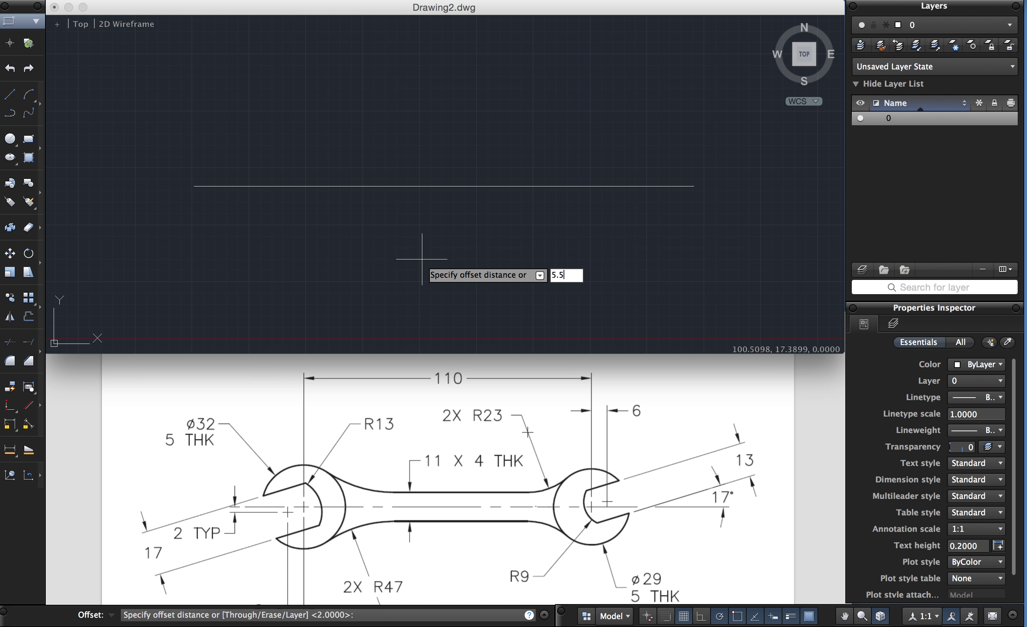
key(Return)
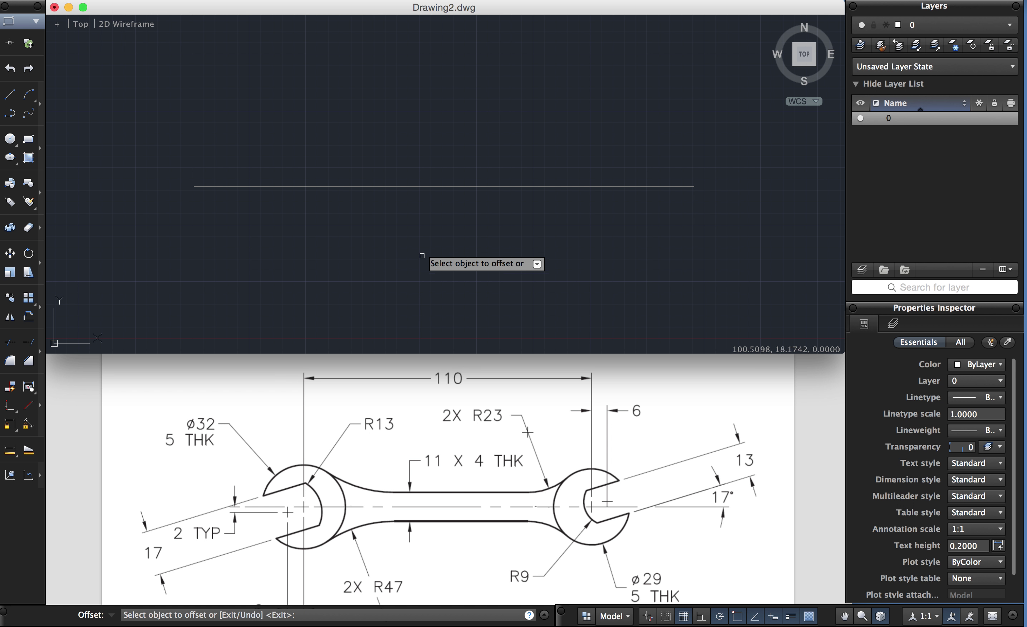
click(442, 186)
click(442, 179)
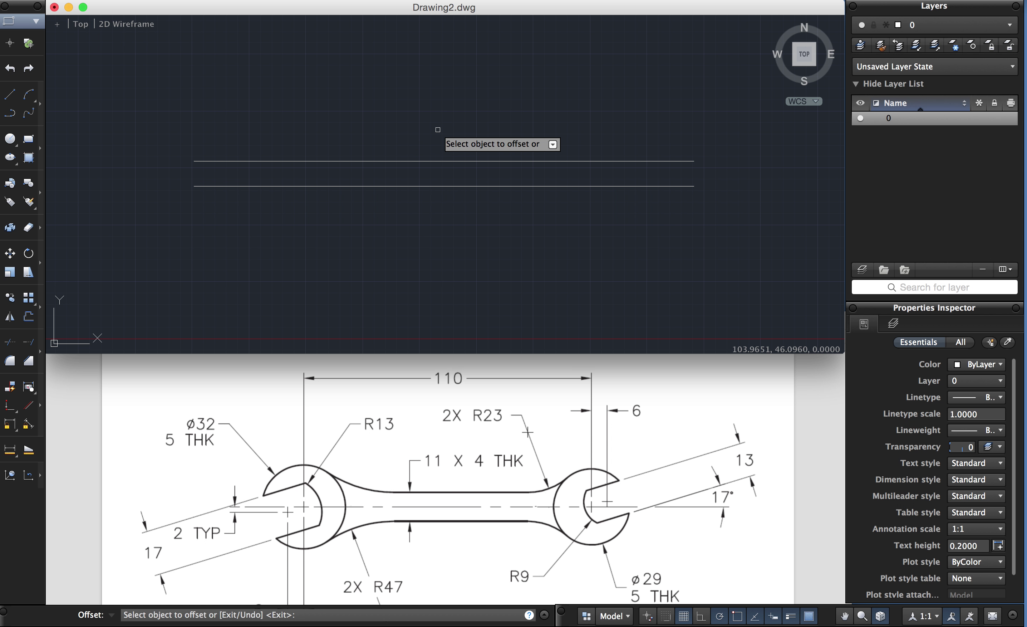
click(437, 186)
click(436, 202)
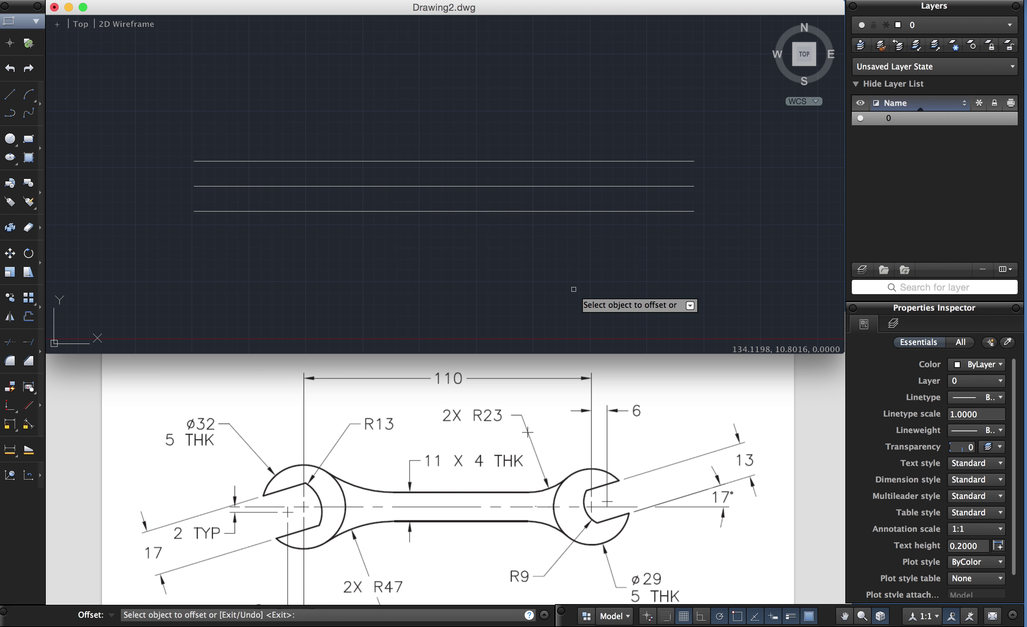
key(Escape)
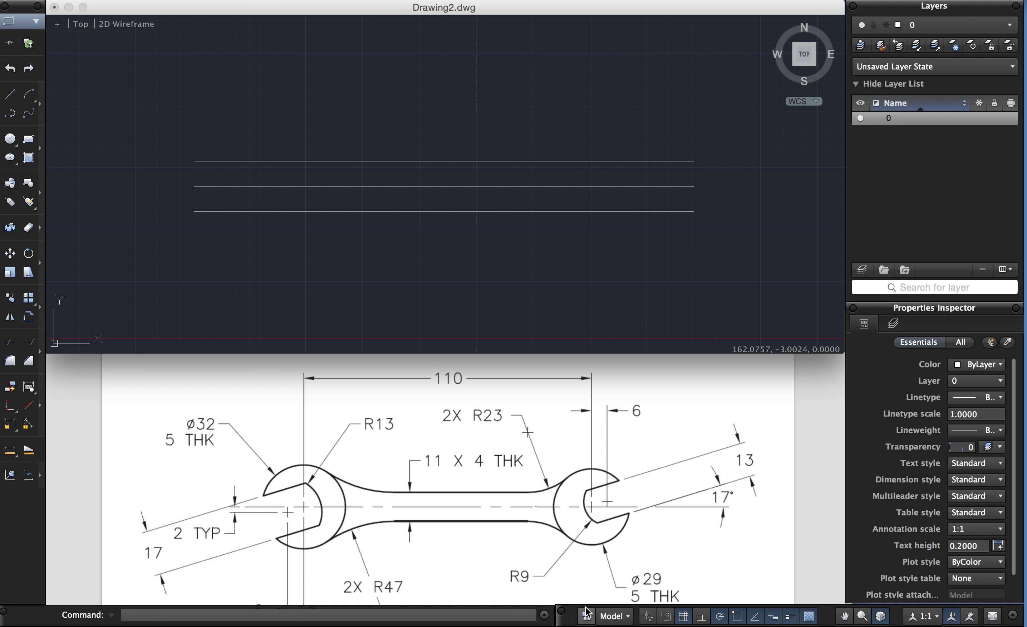
Step: Draw a circle of diameter 29 centred on the centreline's right endpoint
click(649, 585)
click(665, 333)
text(c)
key(Return)
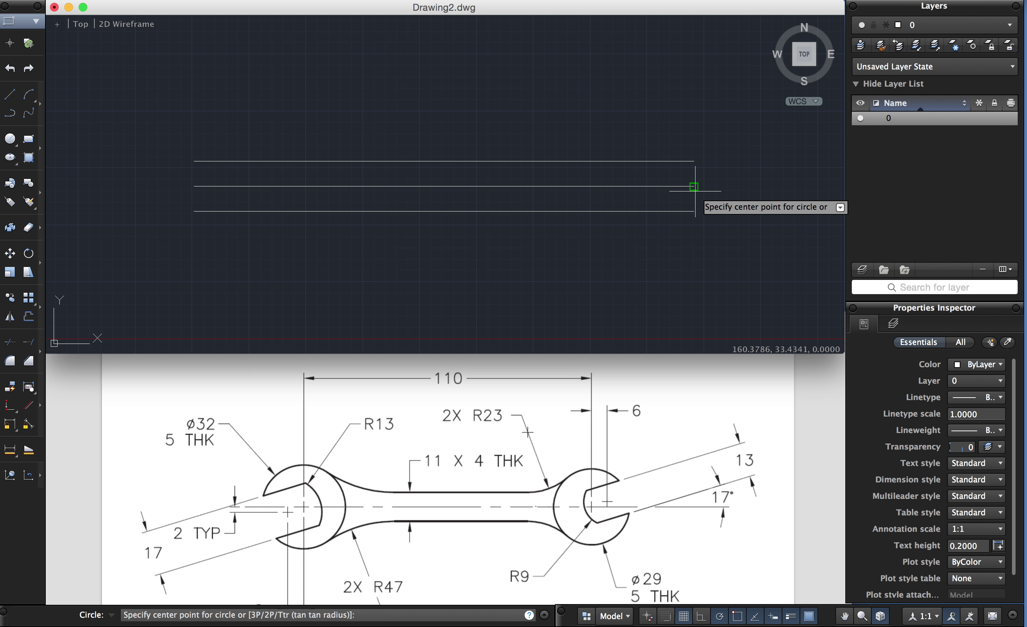
click(694, 186)
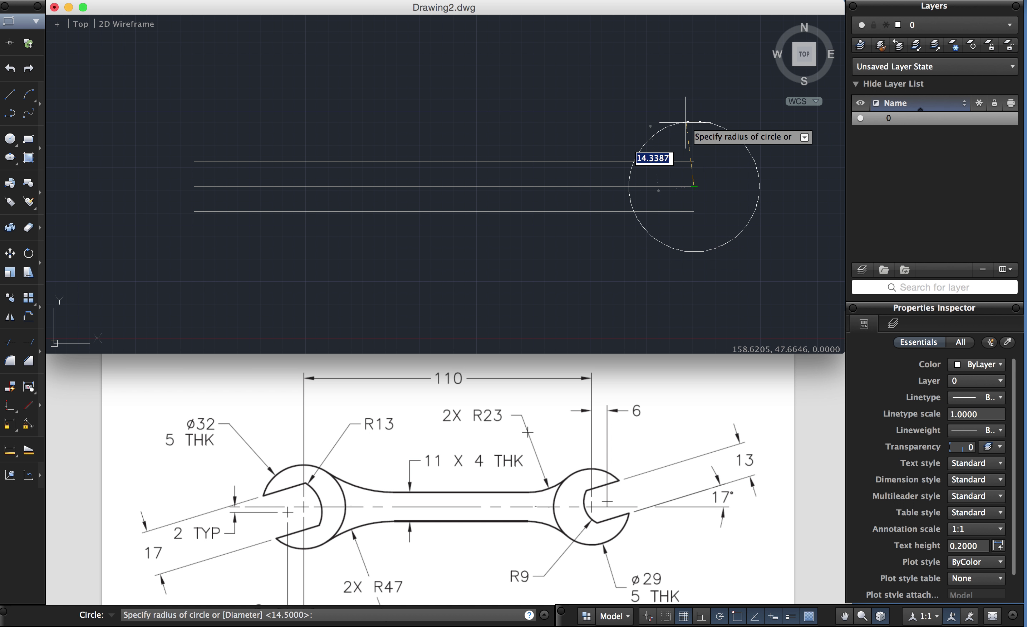
key(Down)
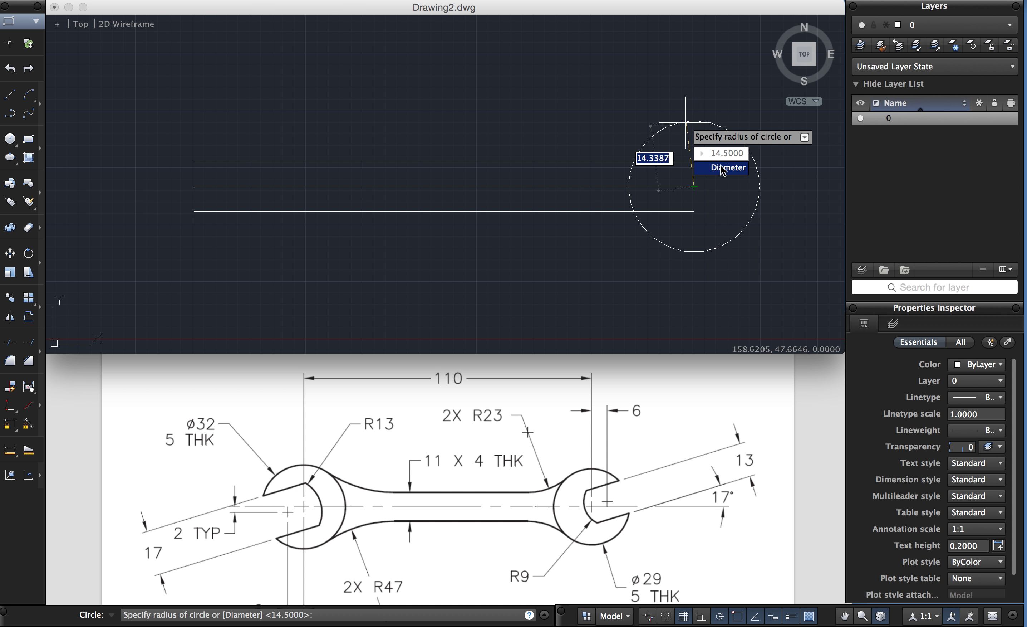
click(724, 169)
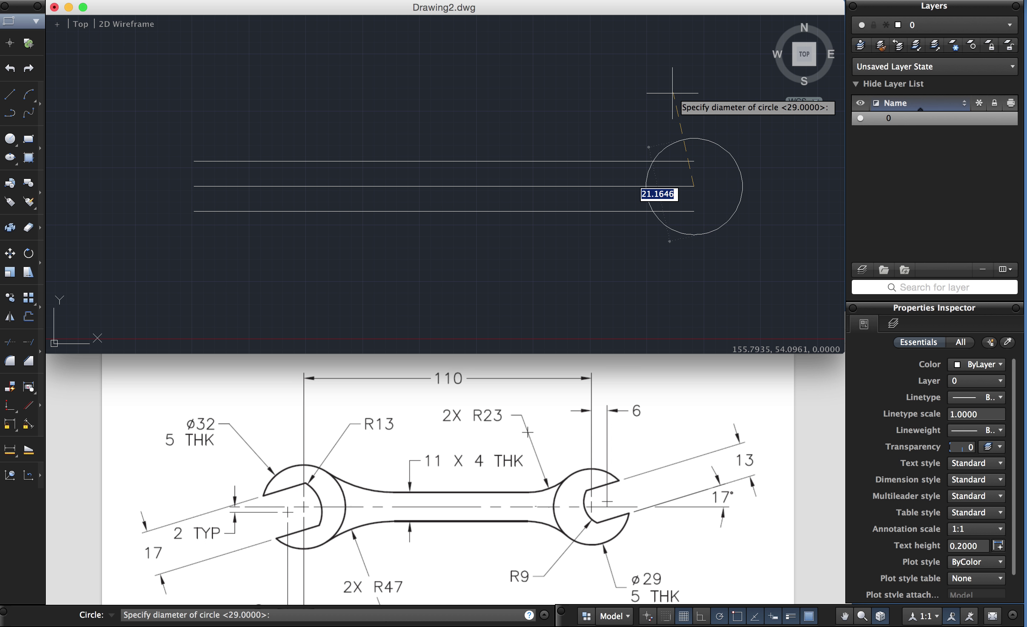
text(29)
key(Return)
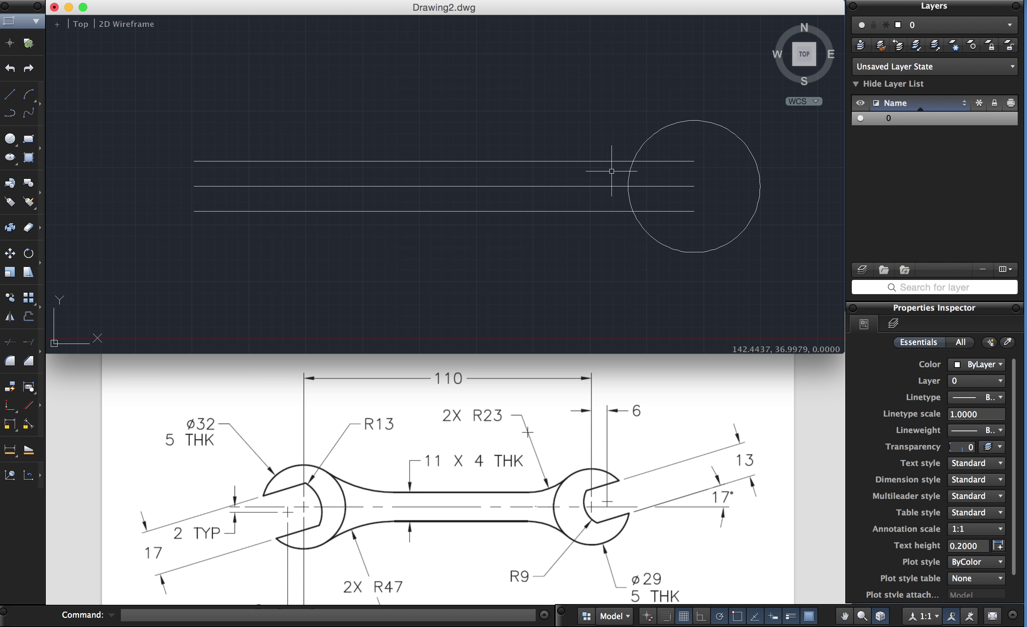
Step: Trim the top and bottom handle lines inside the circle, using the circle as cutting edge
text(tri)
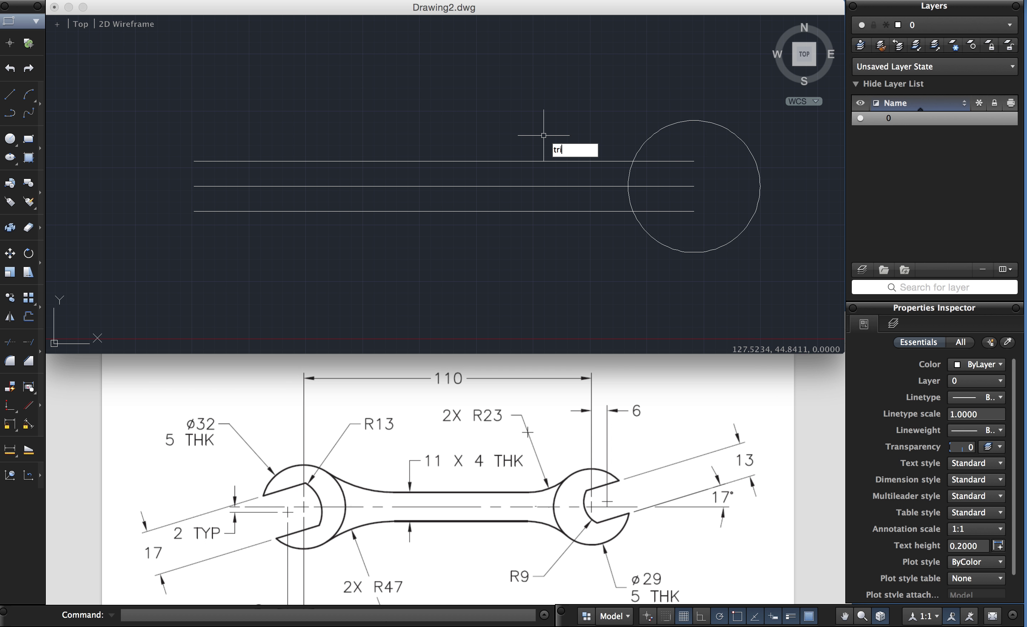
text(m)
key(Return)
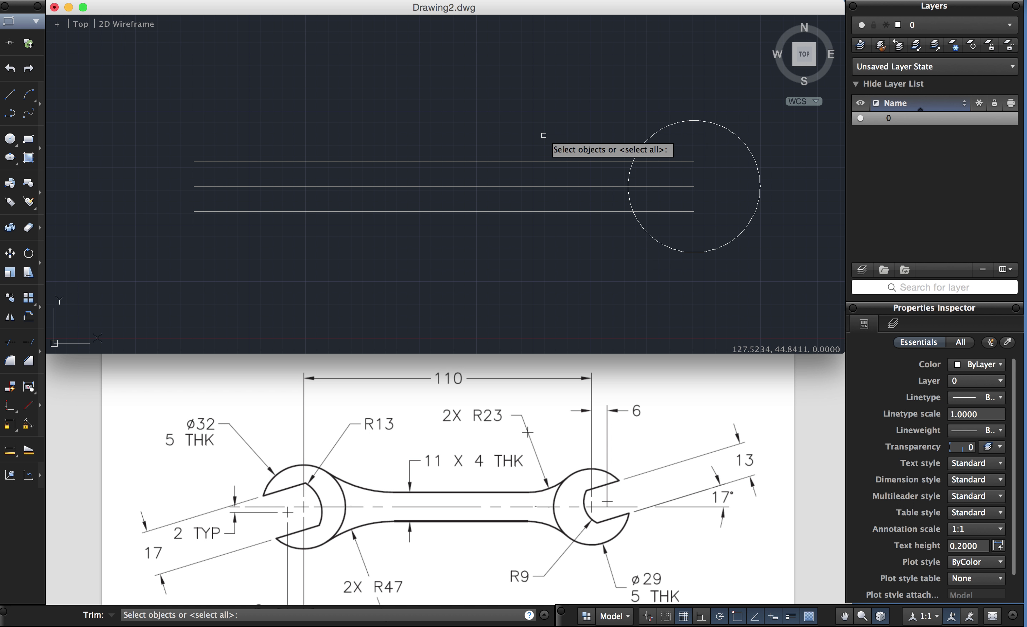
click(654, 134)
key(Return)
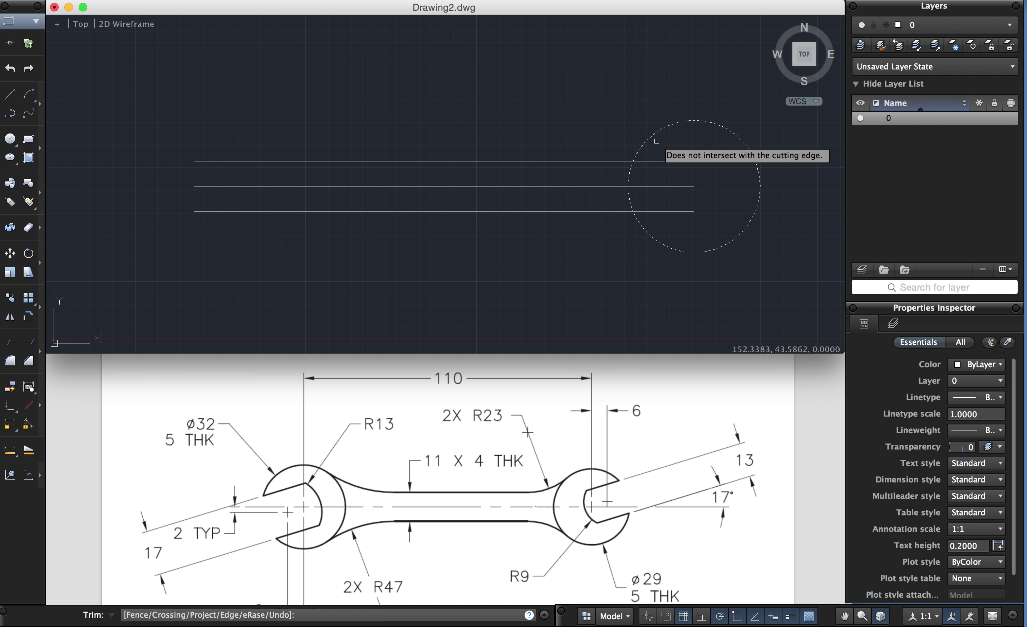
click(658, 161)
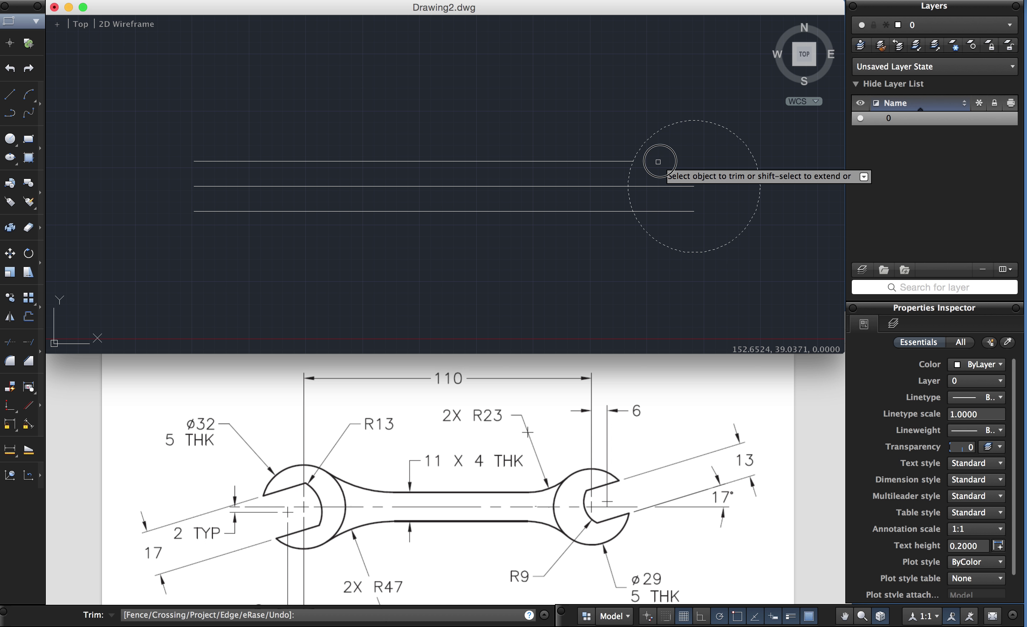
click(665, 211)
key(Return)
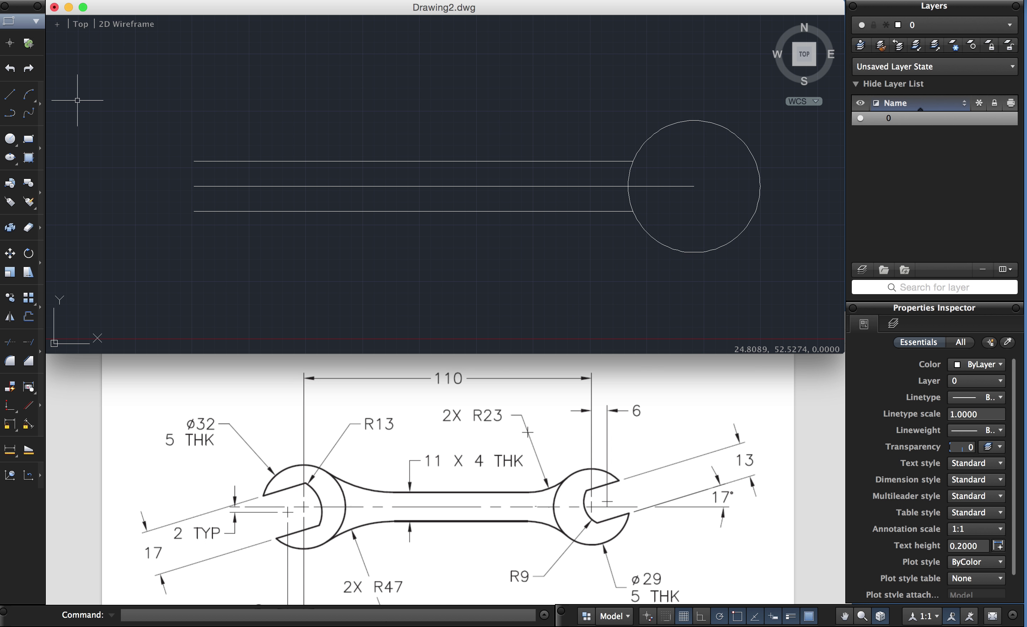
Step: Draw a 30-unit line at 17° starting from the circle's centre
click(10, 93)
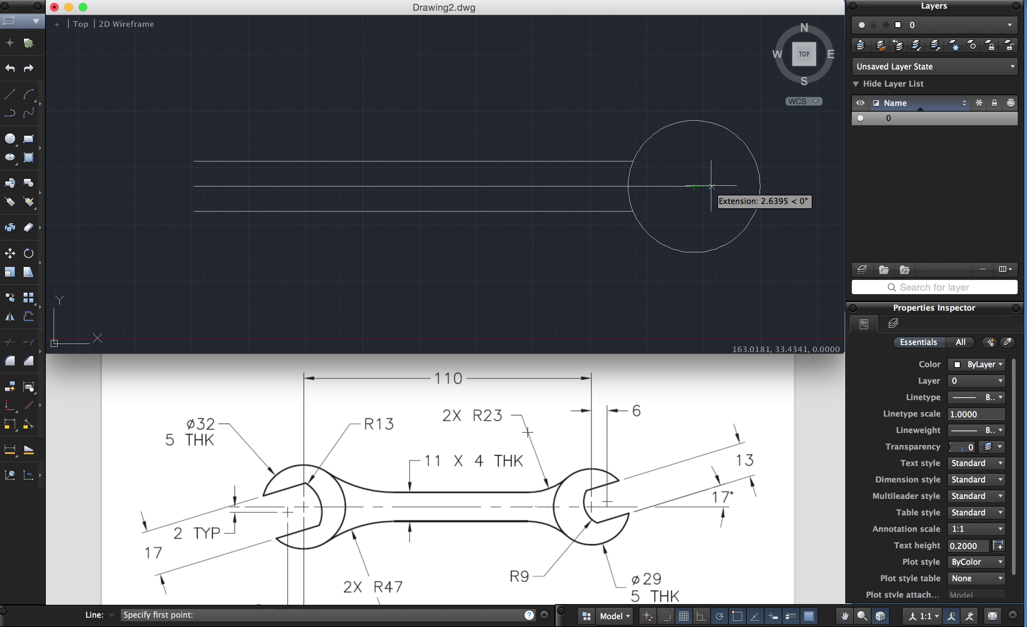
click(699, 186)
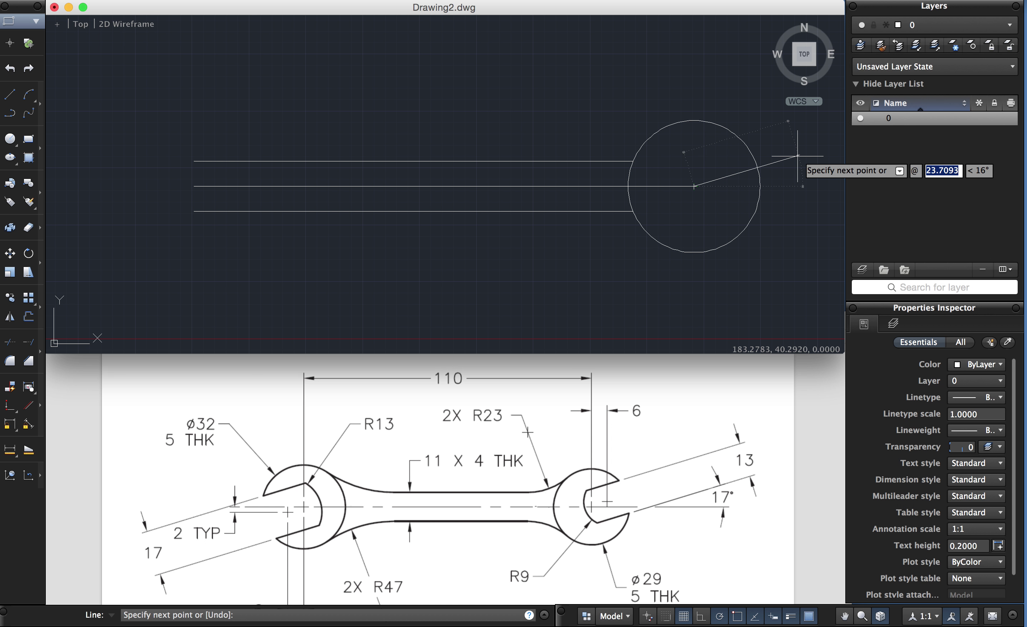
text(30)
key(Tab)
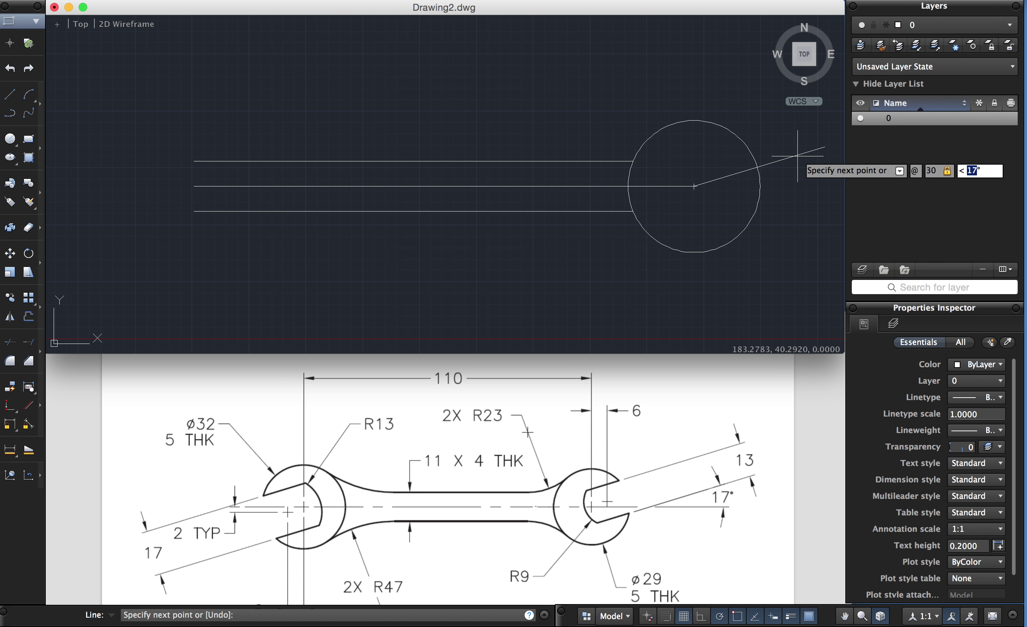
text(17)
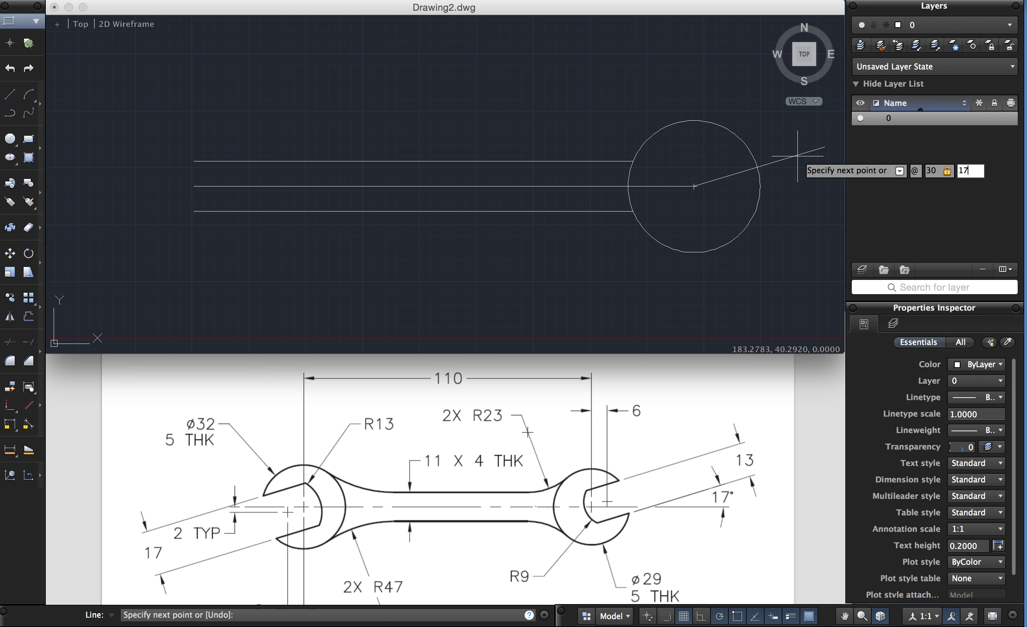
key(Return)
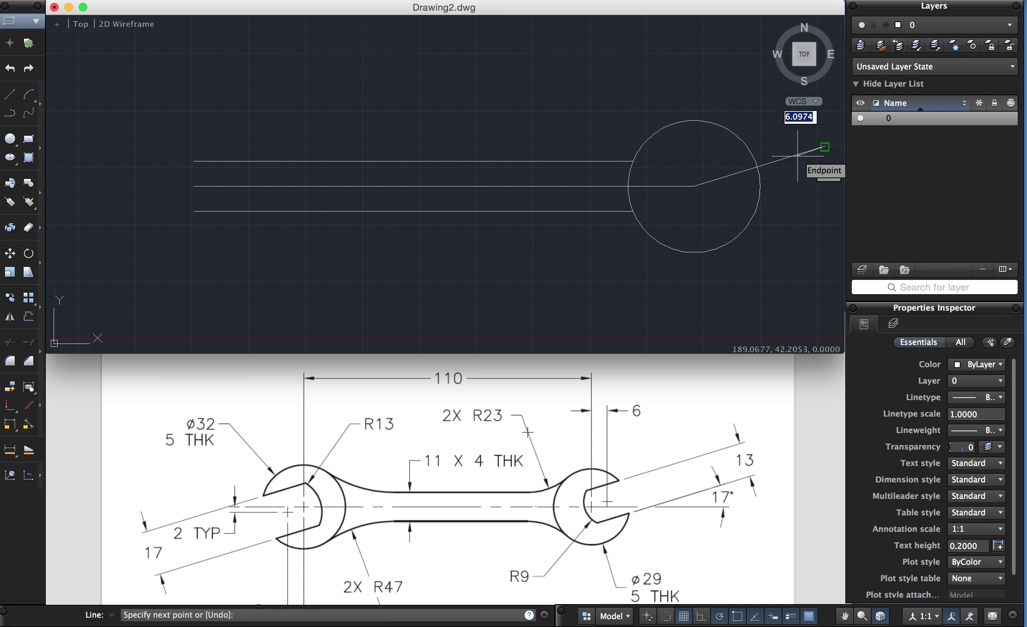
key(Return)
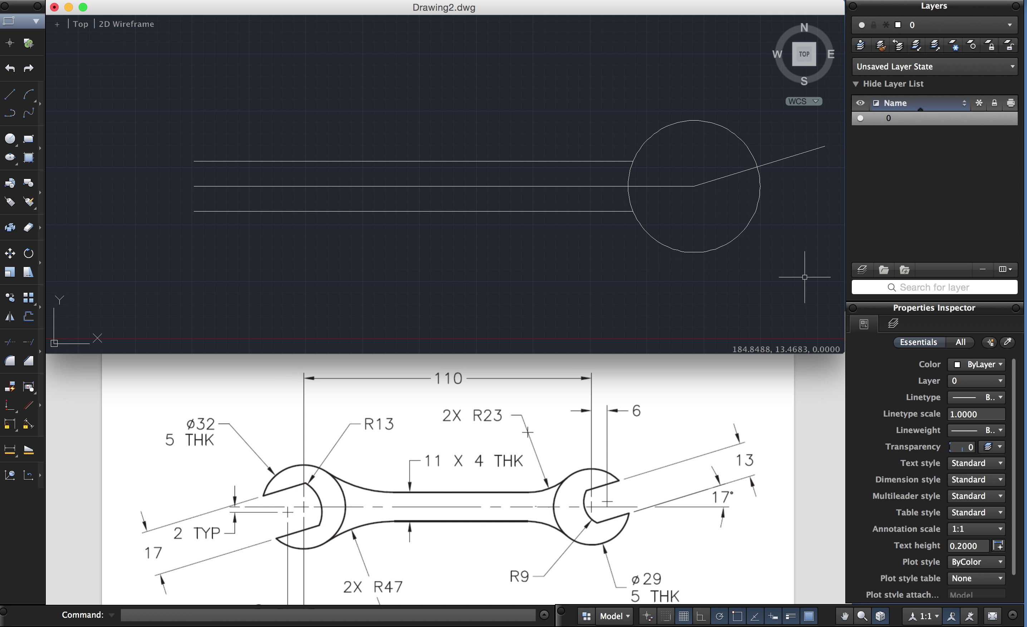
Step: Offset the 17° line 4.5 units to each side to mark the jaw opening
text(d)
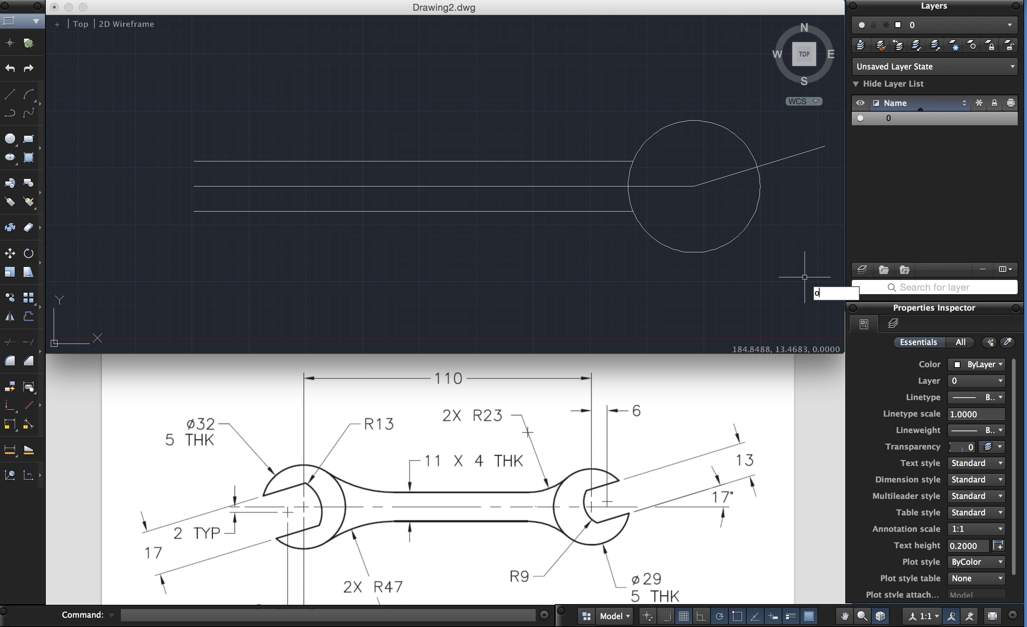
text(ffset)
key(Return)
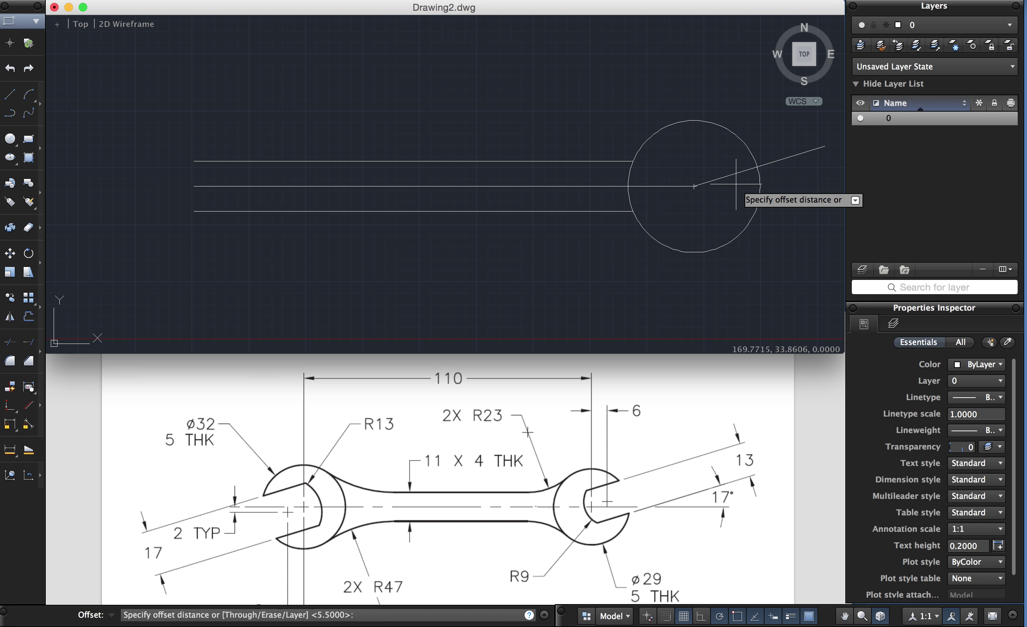
text(4.5)
key(Return)
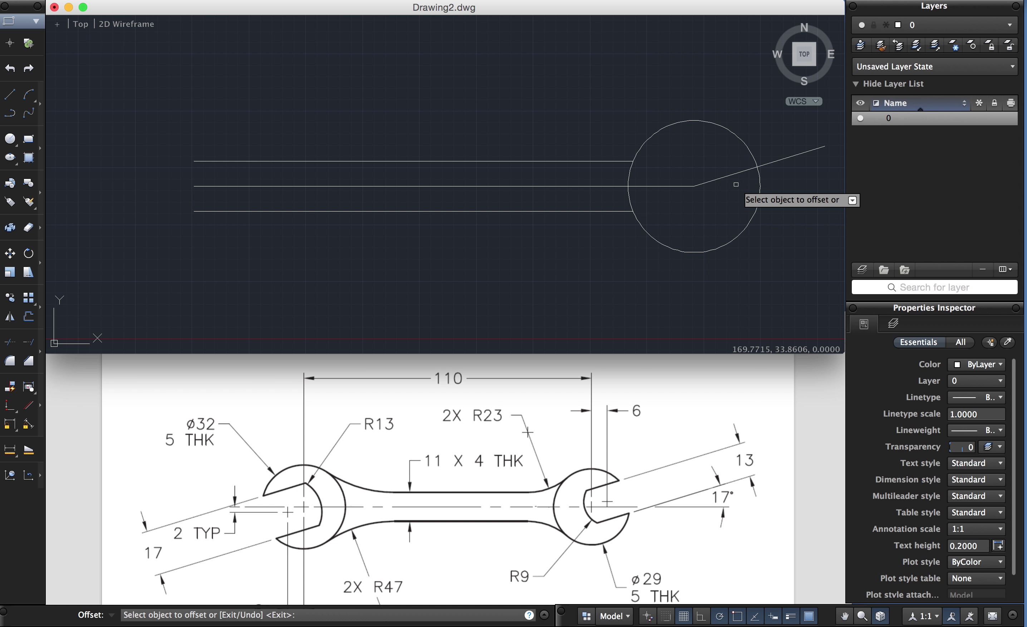
click(728, 171)
click(713, 144)
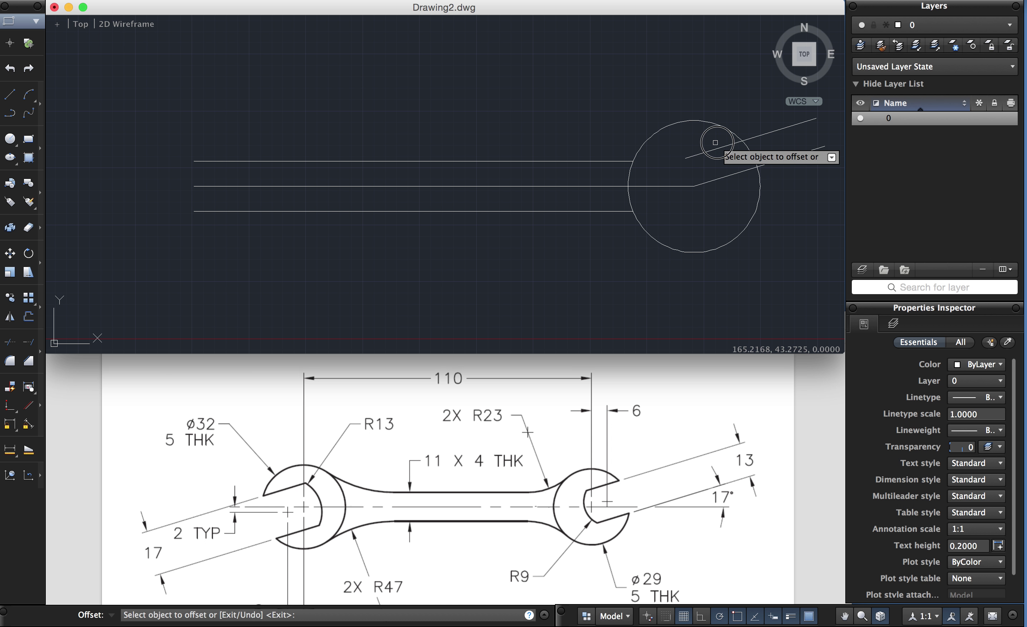
click(736, 171)
click(738, 184)
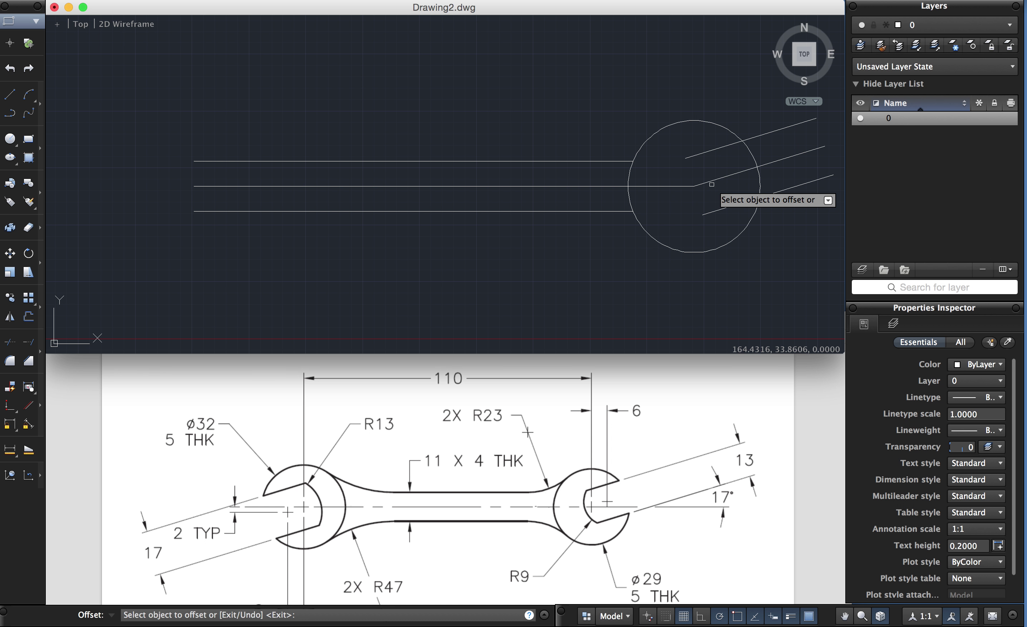
text(trim)
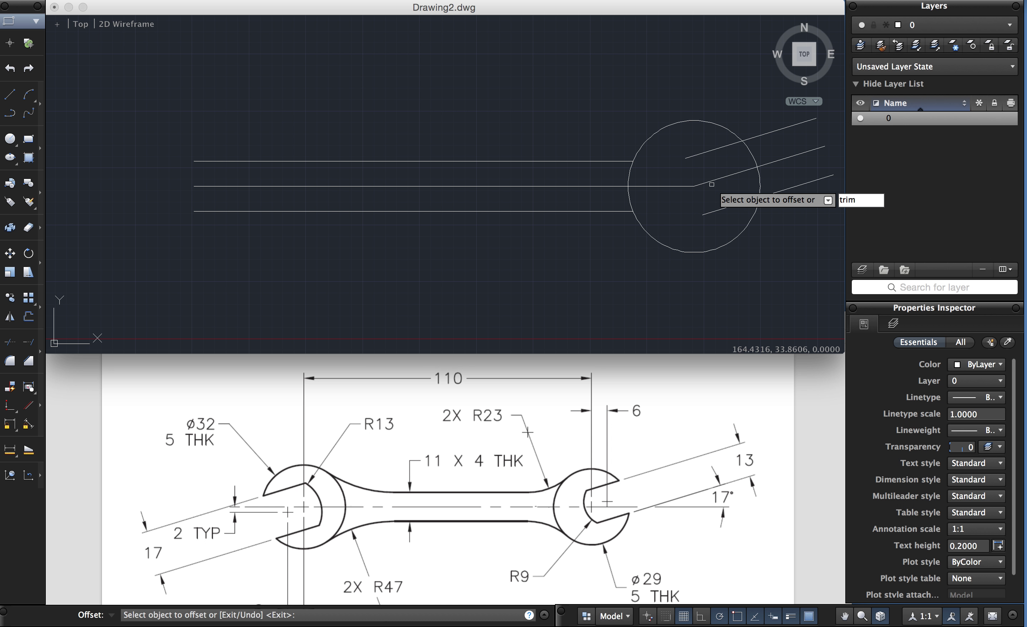
Step: Finish offsetting and select the circle and both jaw lines as trim cutting edges
click(712, 185)
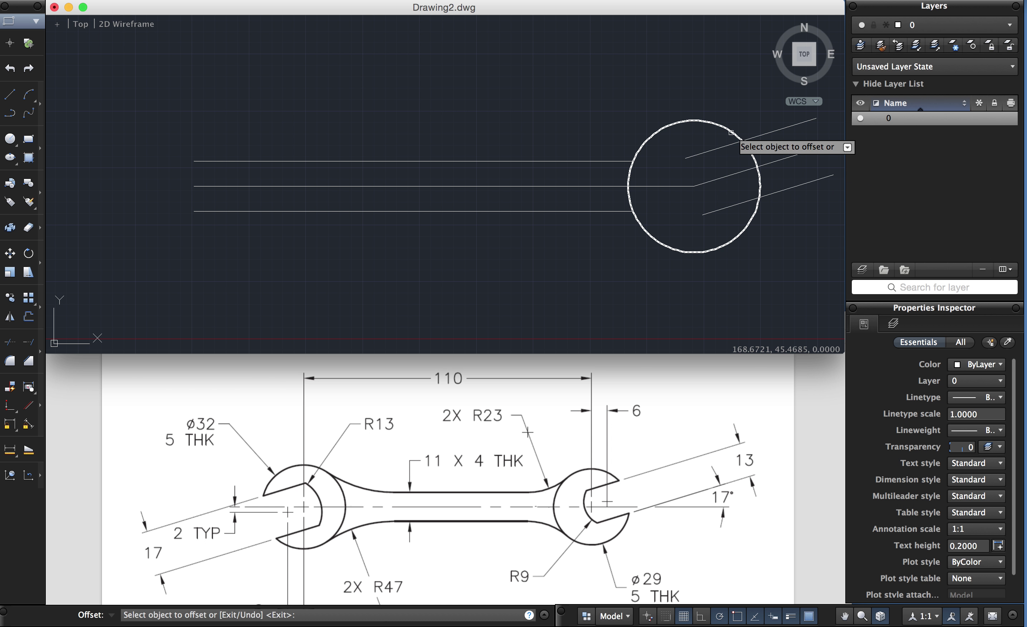
key(Return)
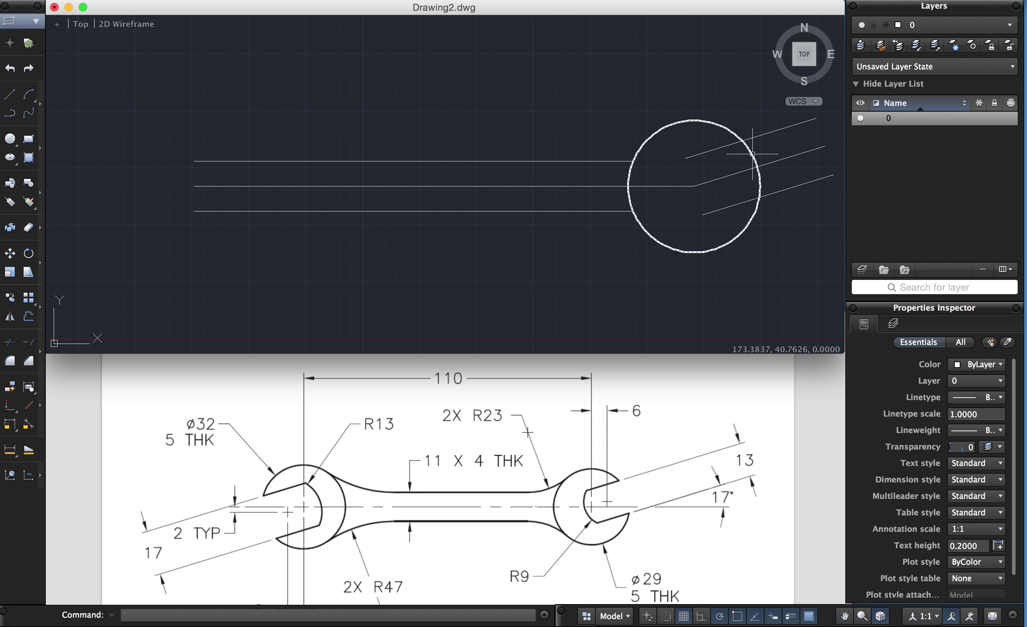
key(Return)
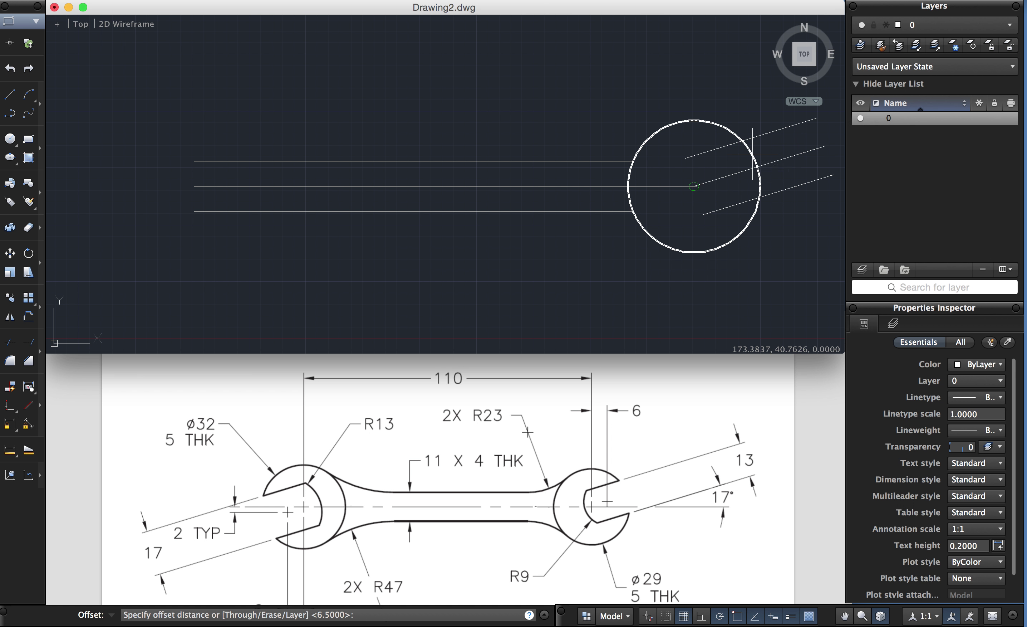
text(trim)
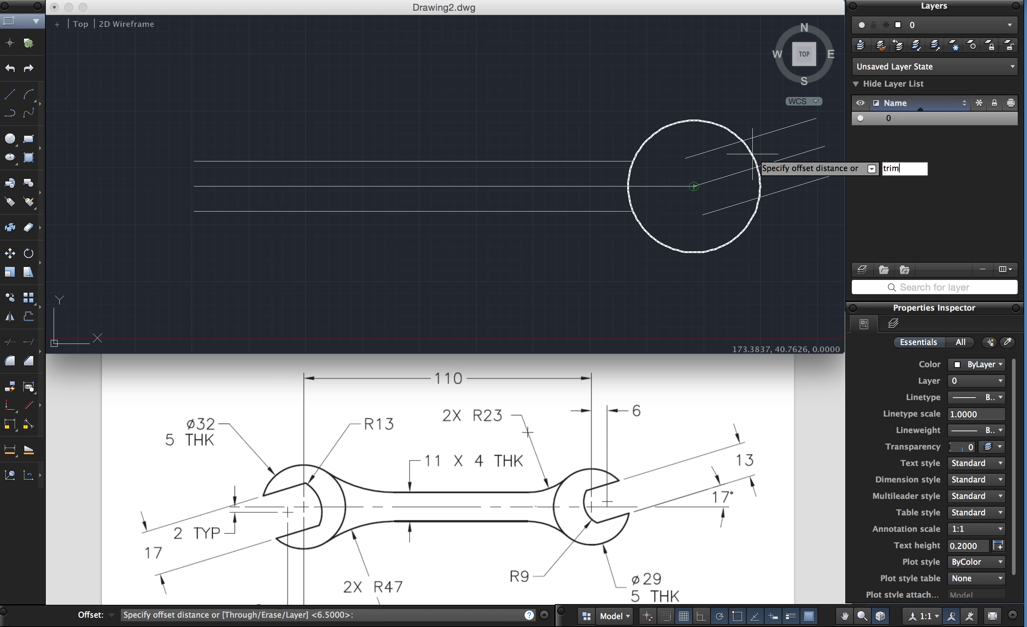
key(Escape)
text(trim)
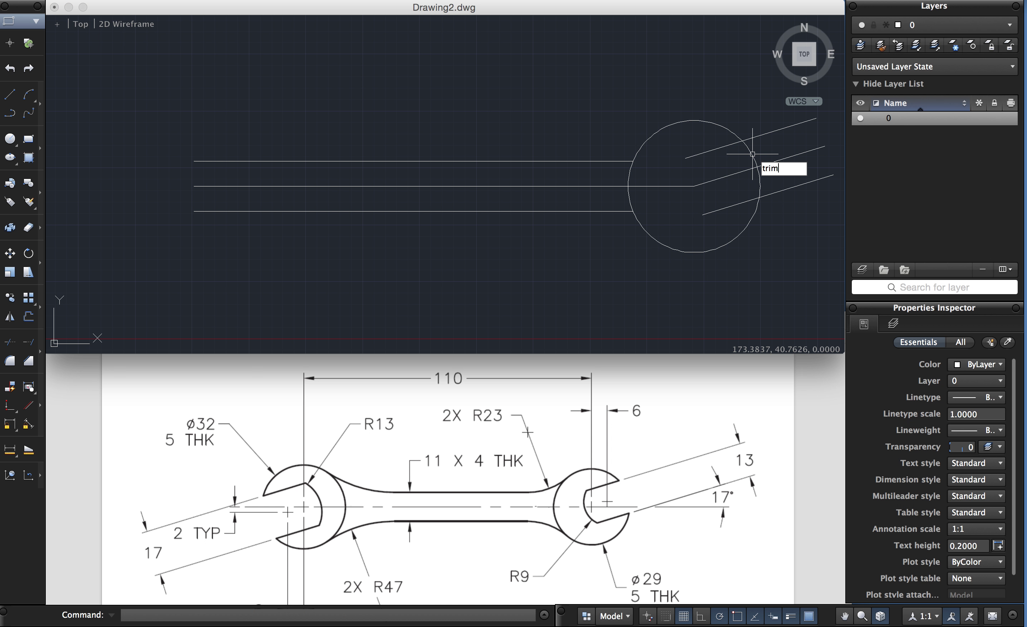
key(Return)
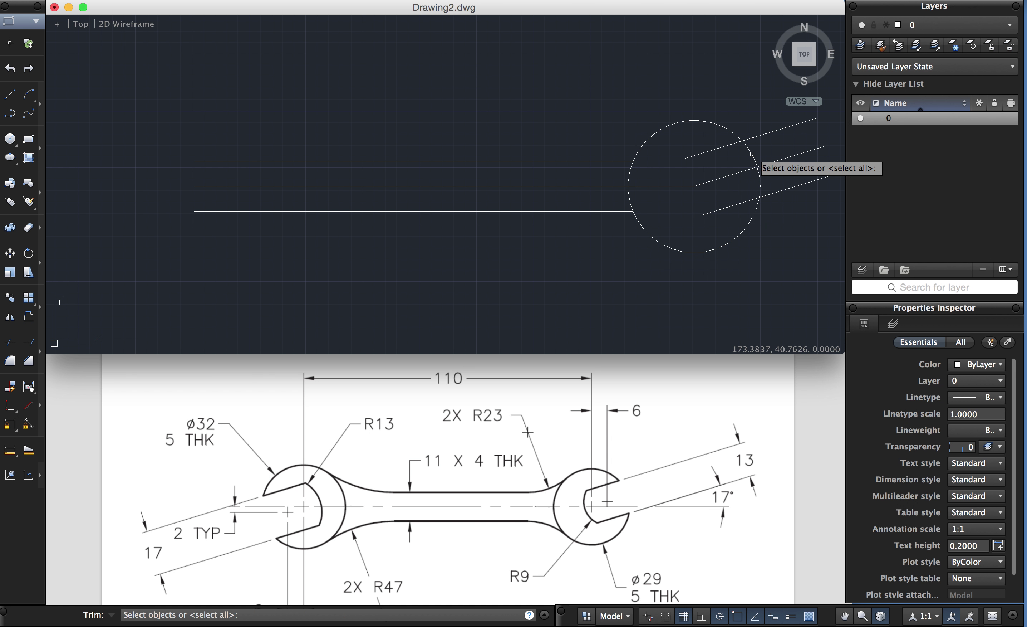
click(733, 132)
click(732, 132)
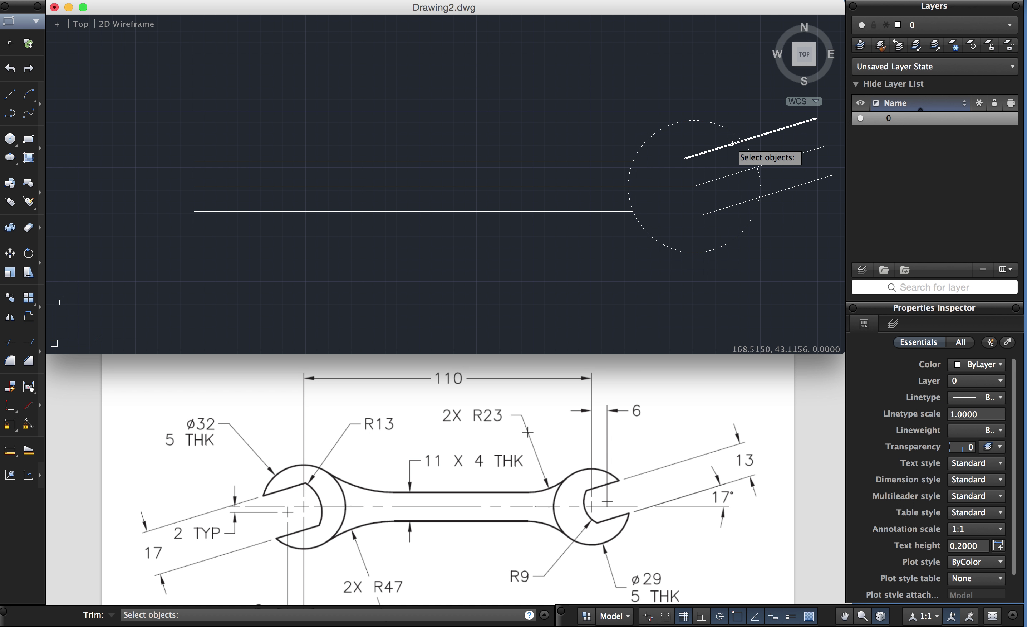
click(736, 143)
click(738, 199)
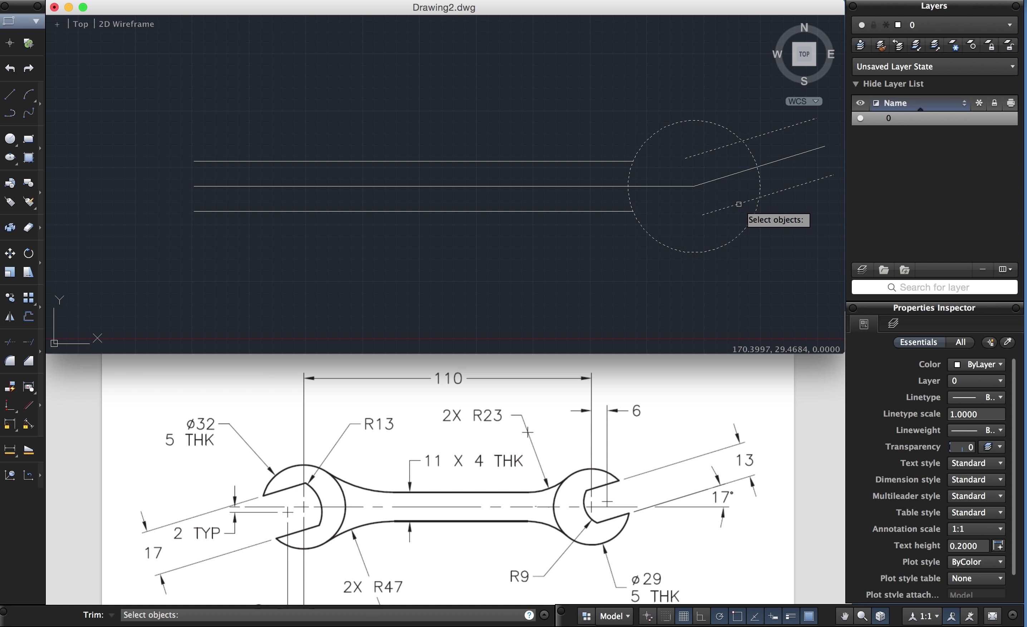
key(Return)
Step: Cut away the jaw lines outside the circle and the arc between them
click(753, 139)
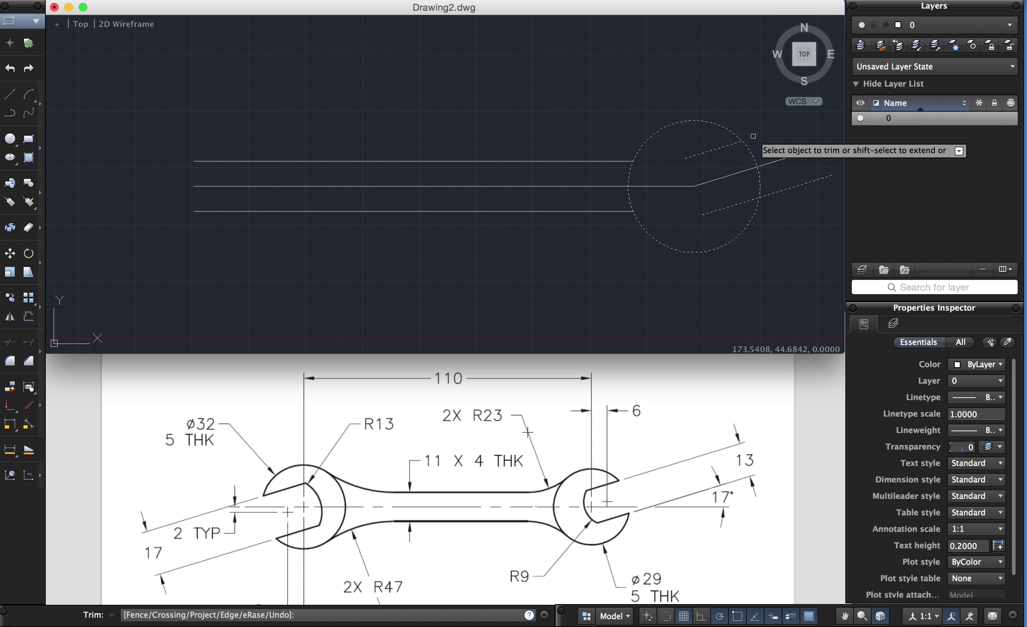
click(772, 195)
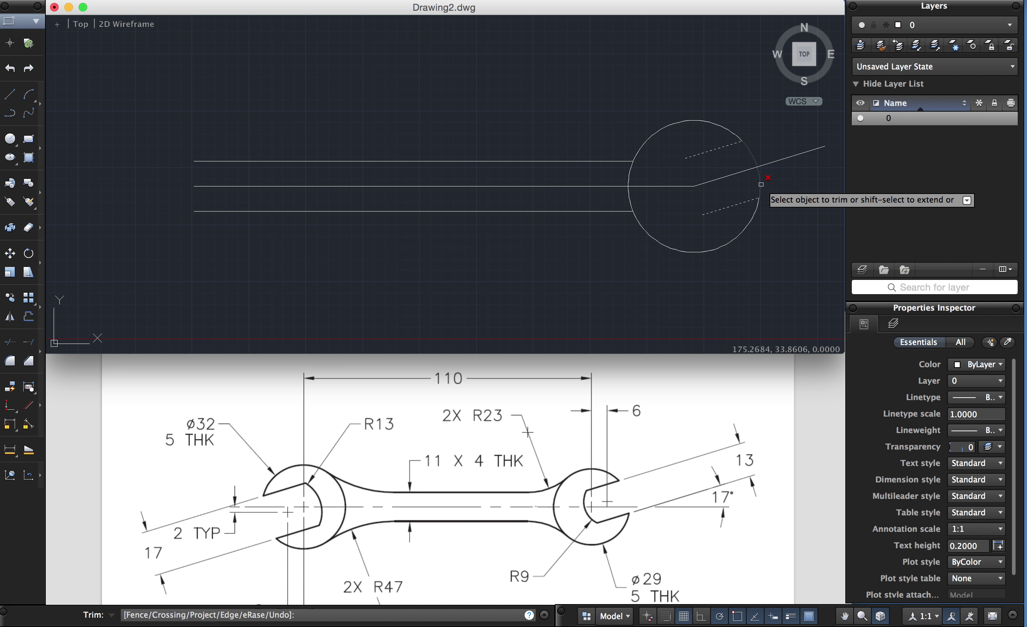
click(760, 186)
key(Return)
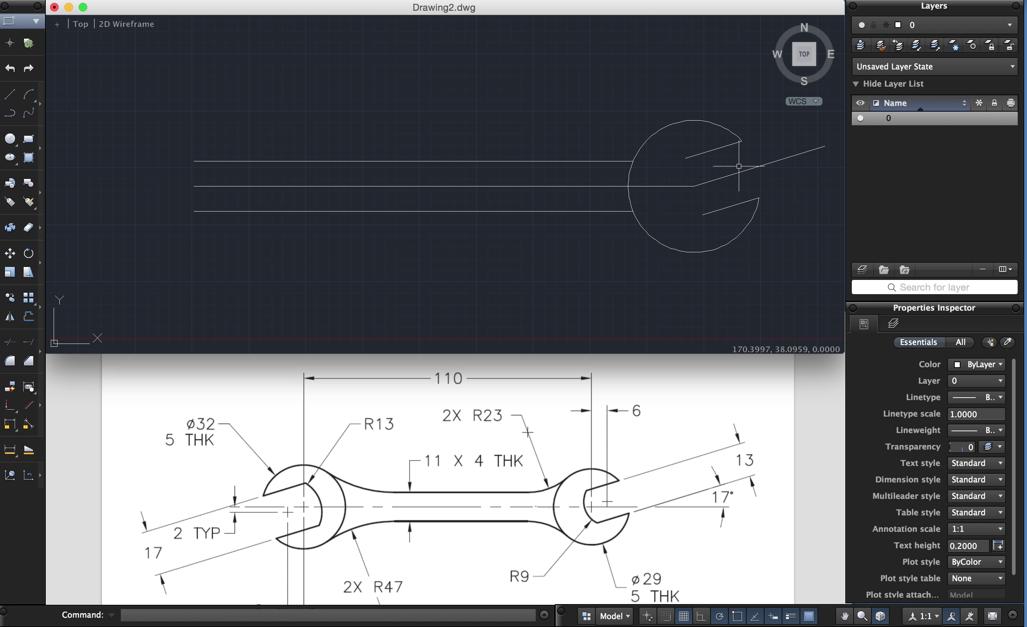
Step: Erase the middle 17° guide line
text(e)
key(Return)
click(739, 165)
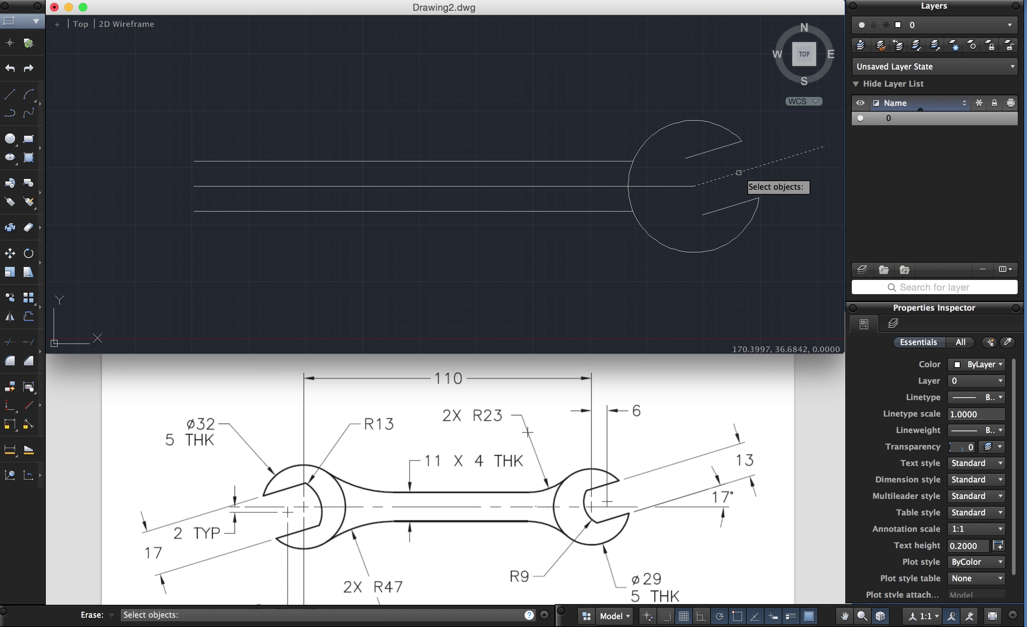
key(Return)
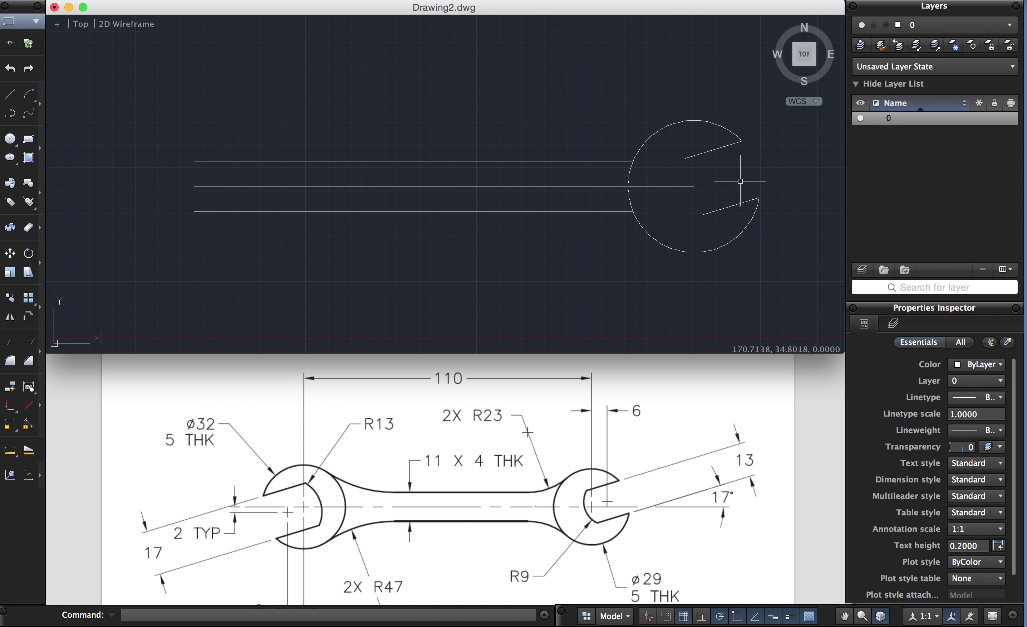
Step: Draw a horizontal line to the right and a vertical line upward from the jaw circle's centre
text(LINE)
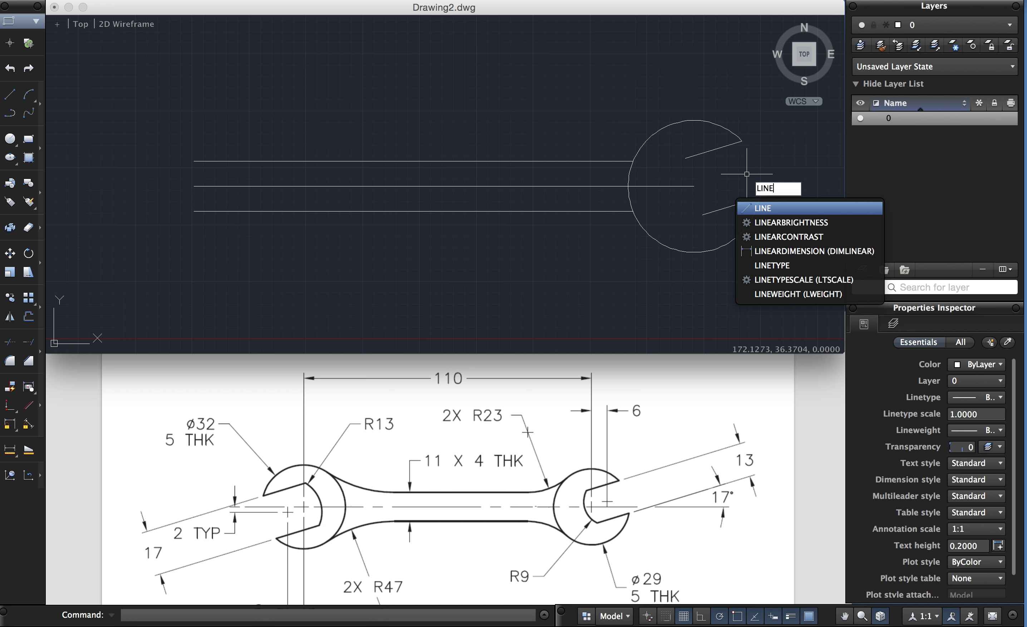
key(Return)
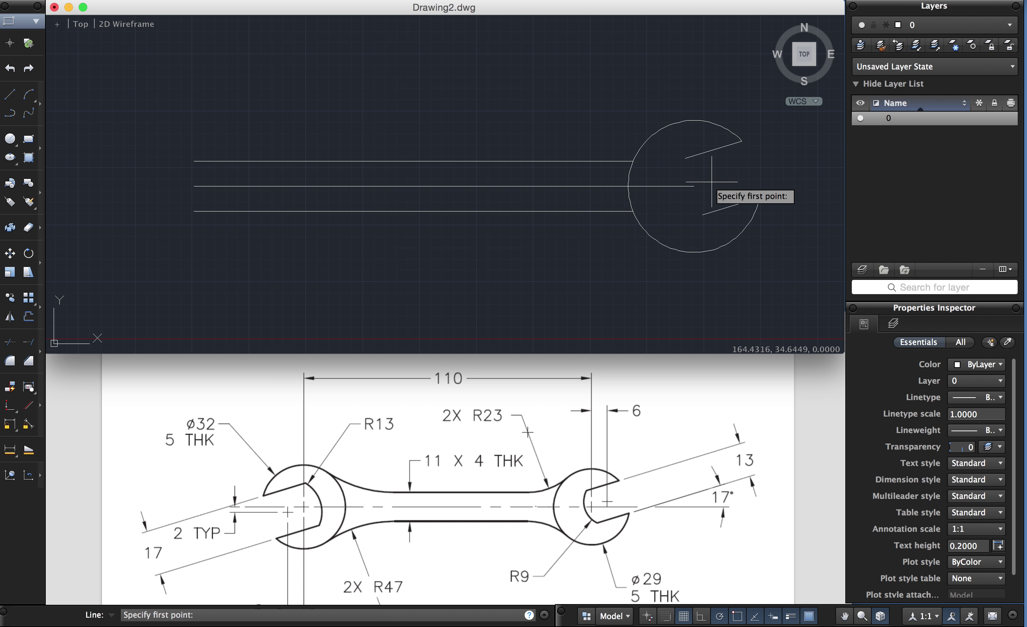
click(694, 186)
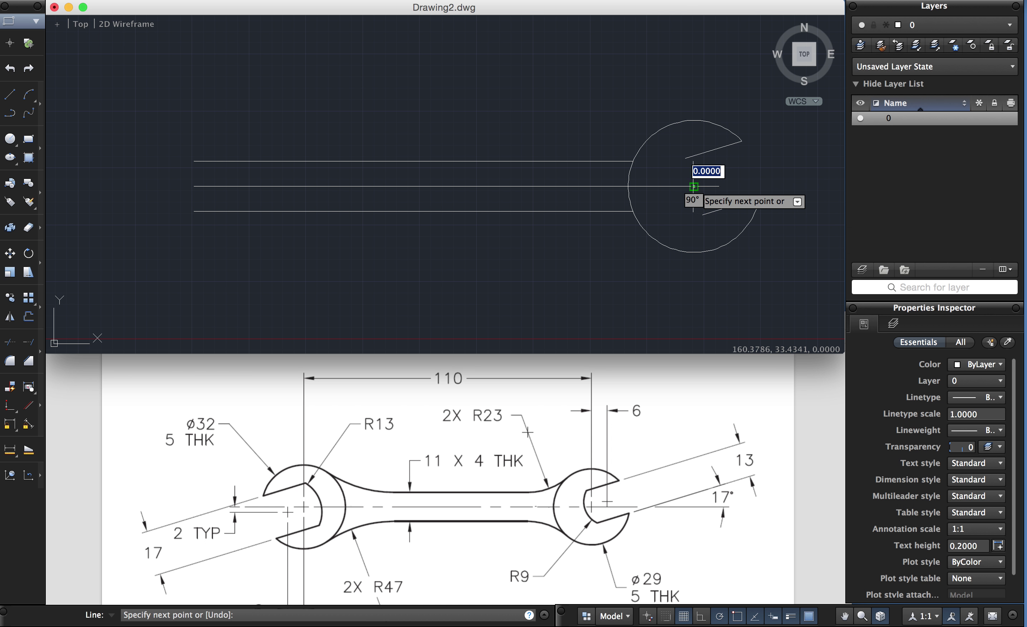
click(816, 186)
key(Return)
key(Return)
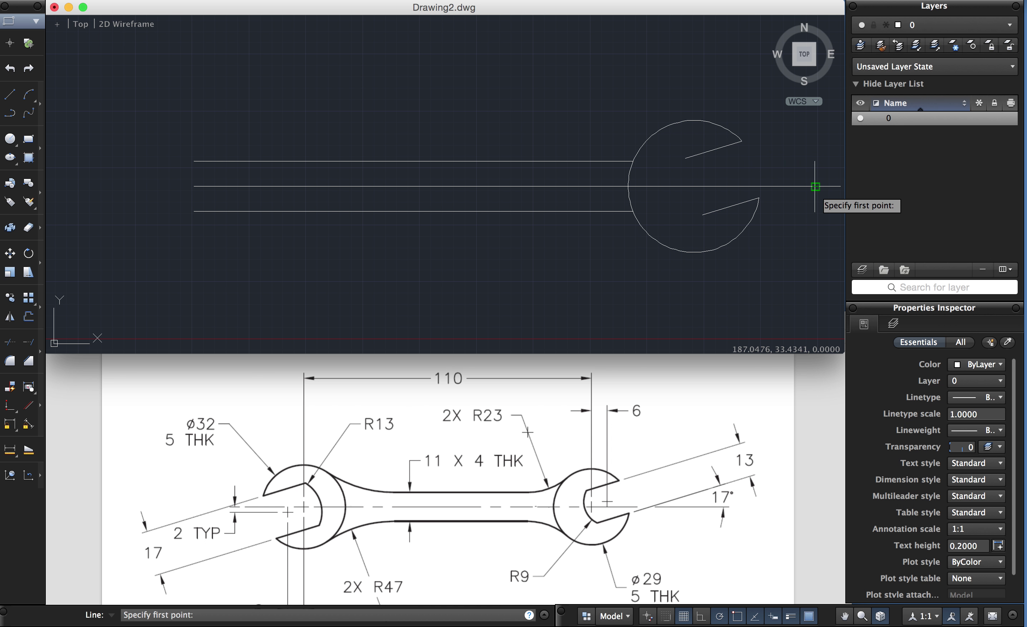
click(693, 186)
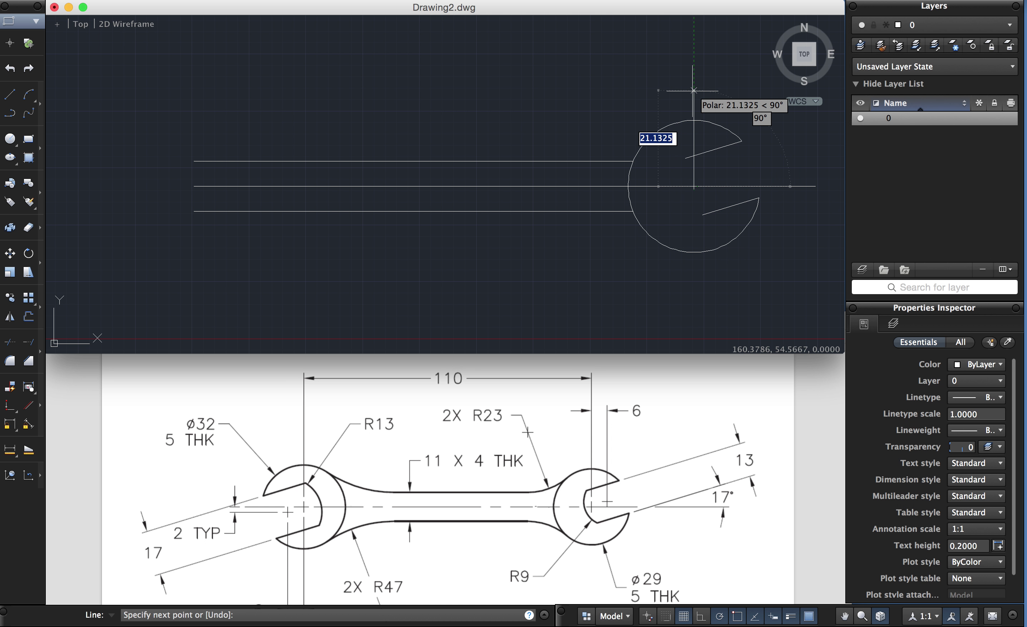
click(694, 78)
key(Return)
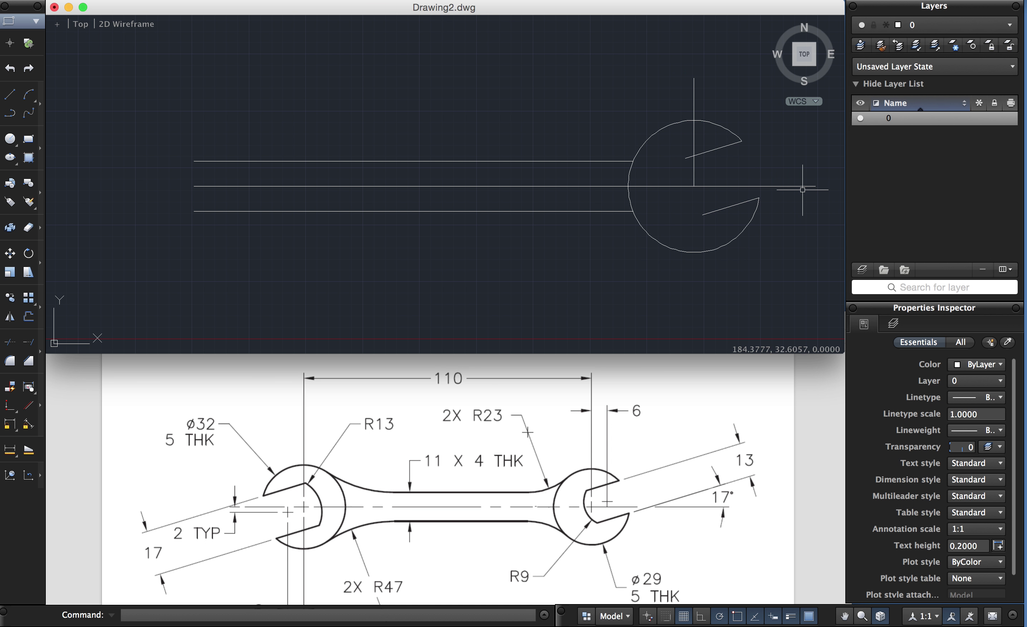
Step: Offset the vertical reference line 6 units to the right
text(offset)
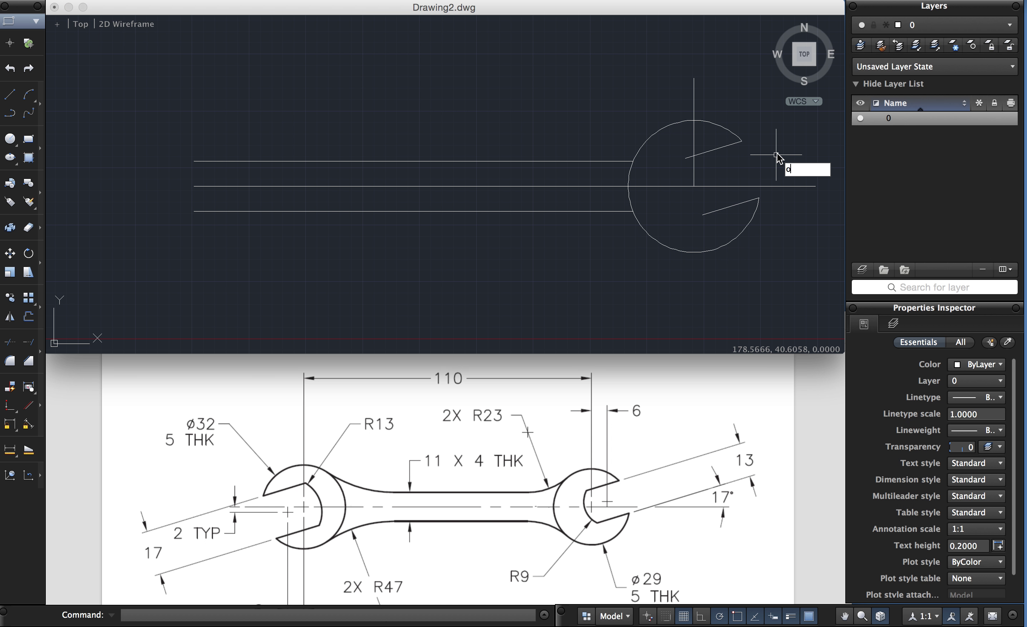
key(Return)
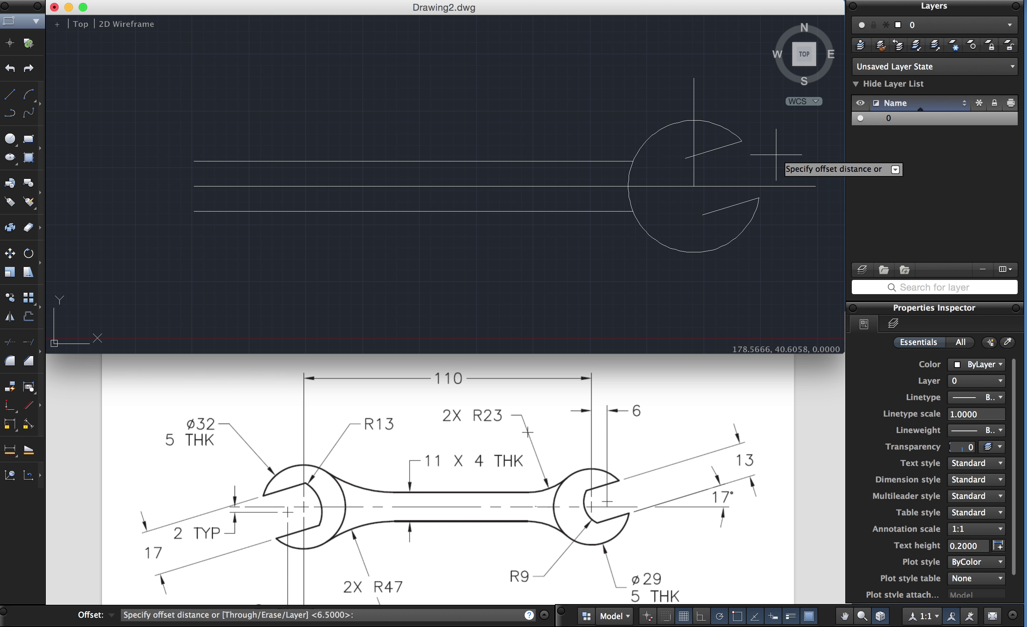
text(6)
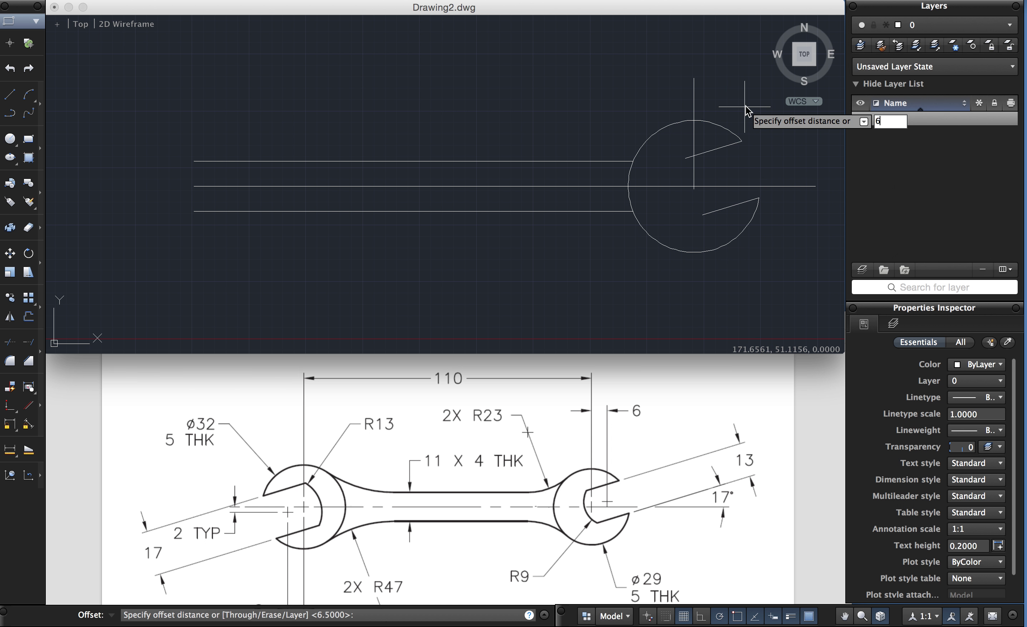
key(Return)
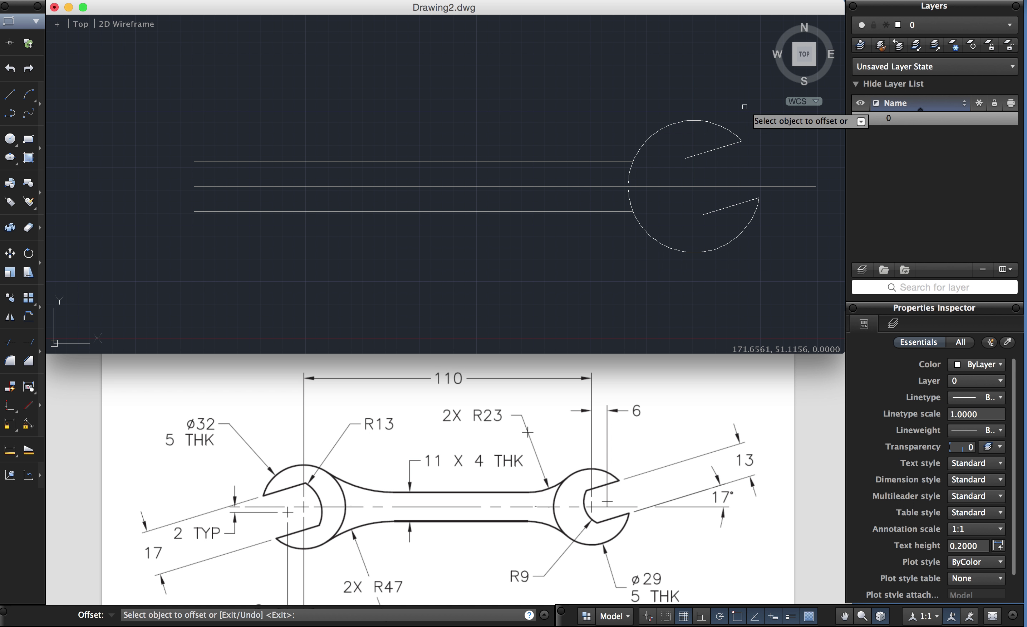
click(693, 90)
click(738, 91)
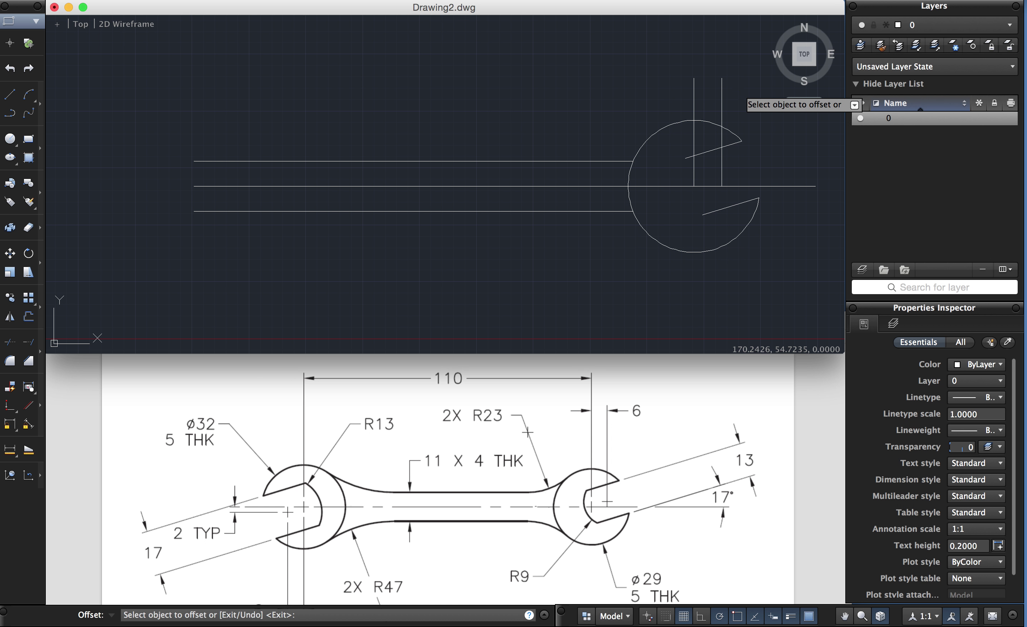
key(Return)
Step: Offset the horizontal centre line 2 units above it
key(Return)
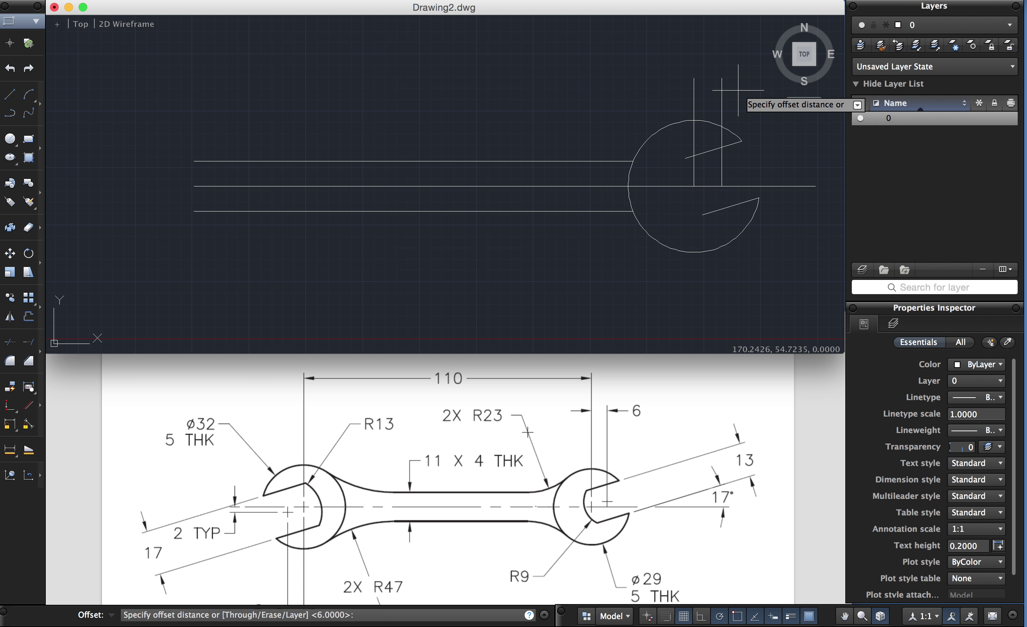
key(Return)
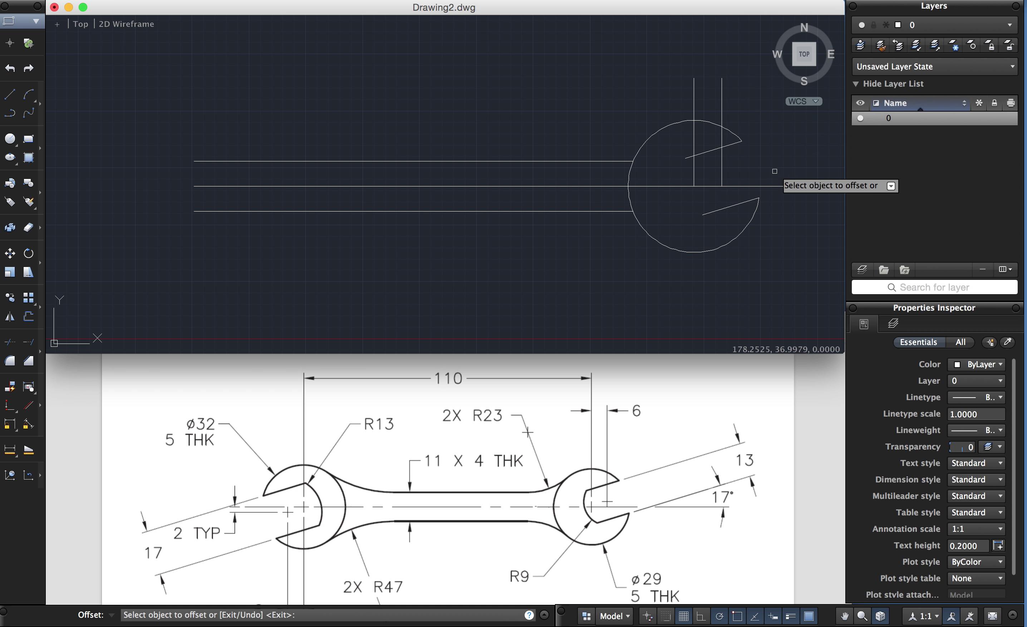
click(774, 185)
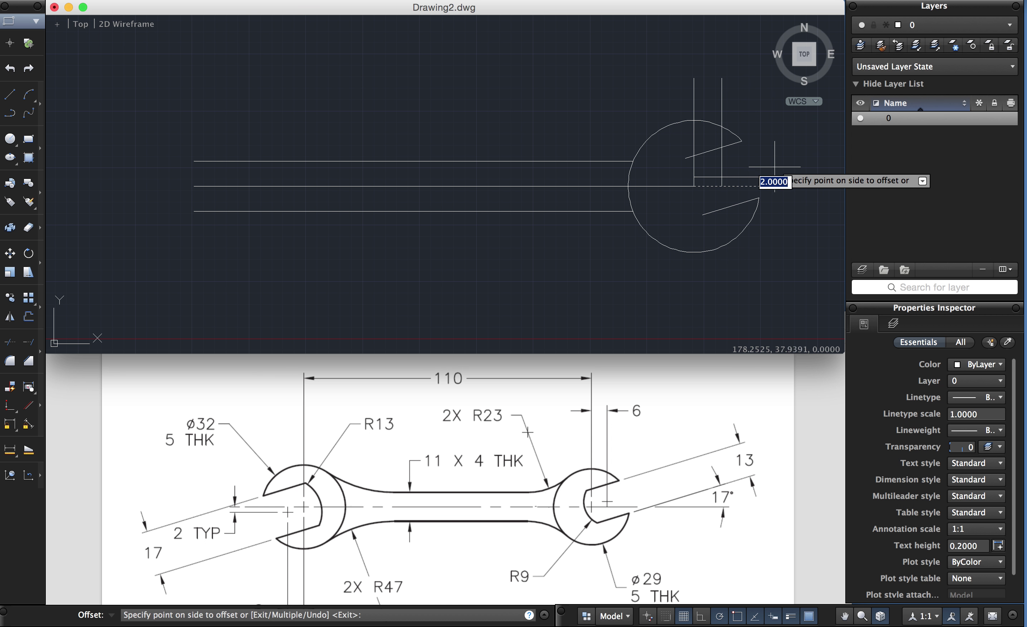
click(775, 164)
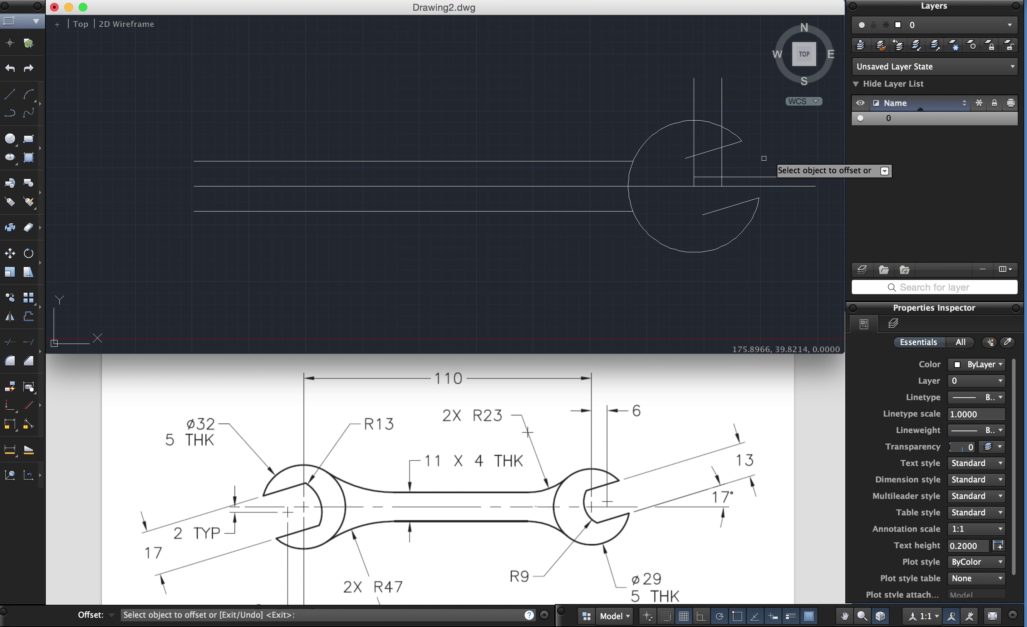
text(\)
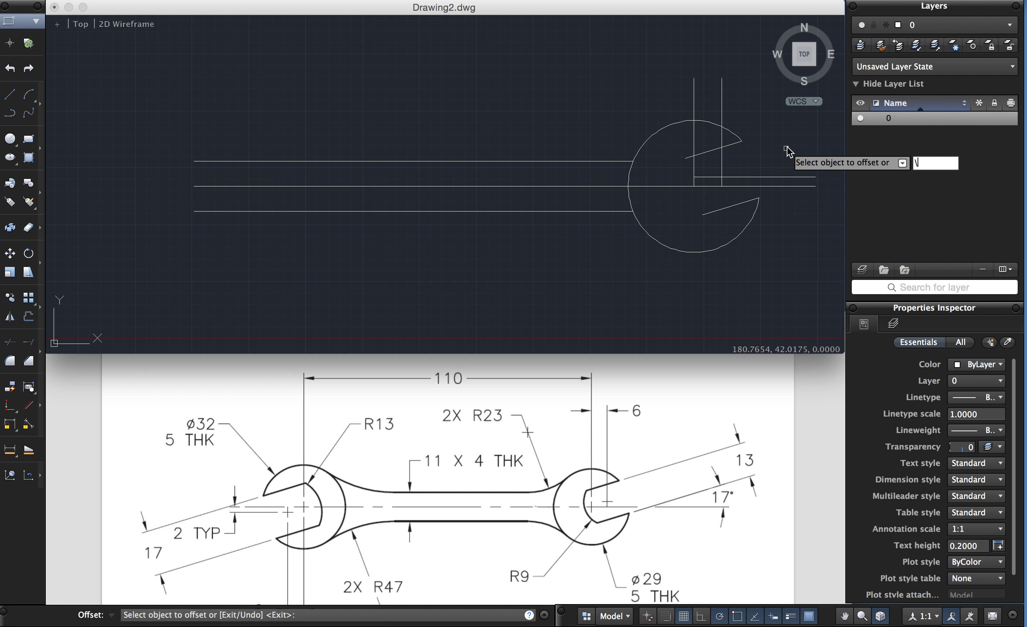
key(BackSpace)
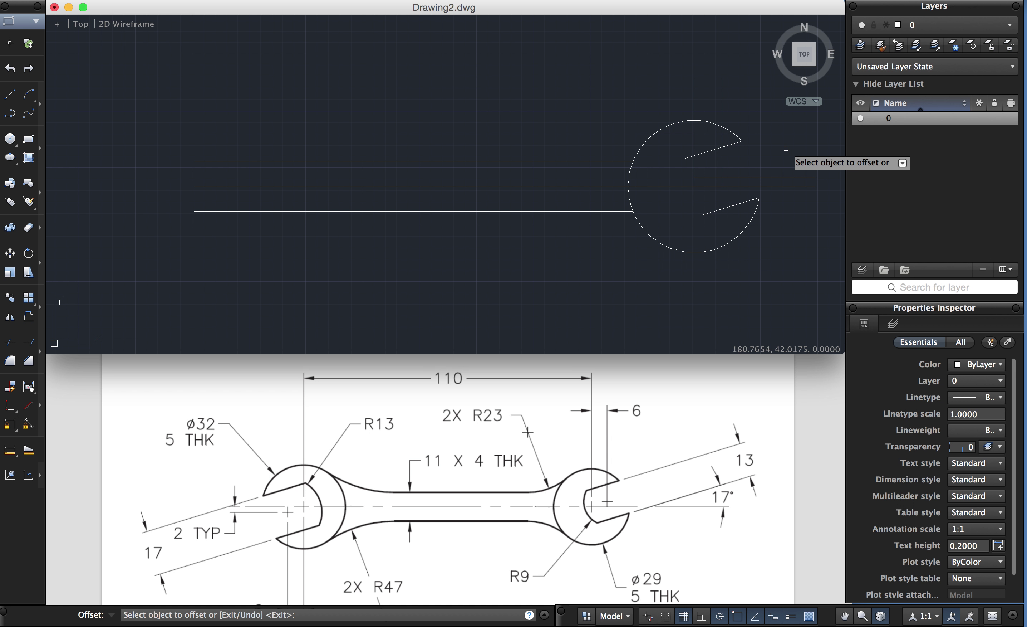
key(Escape)
Step: Draw a smaller circle centred where the 6-right and 2-above offset lines intersect
click(787, 148)
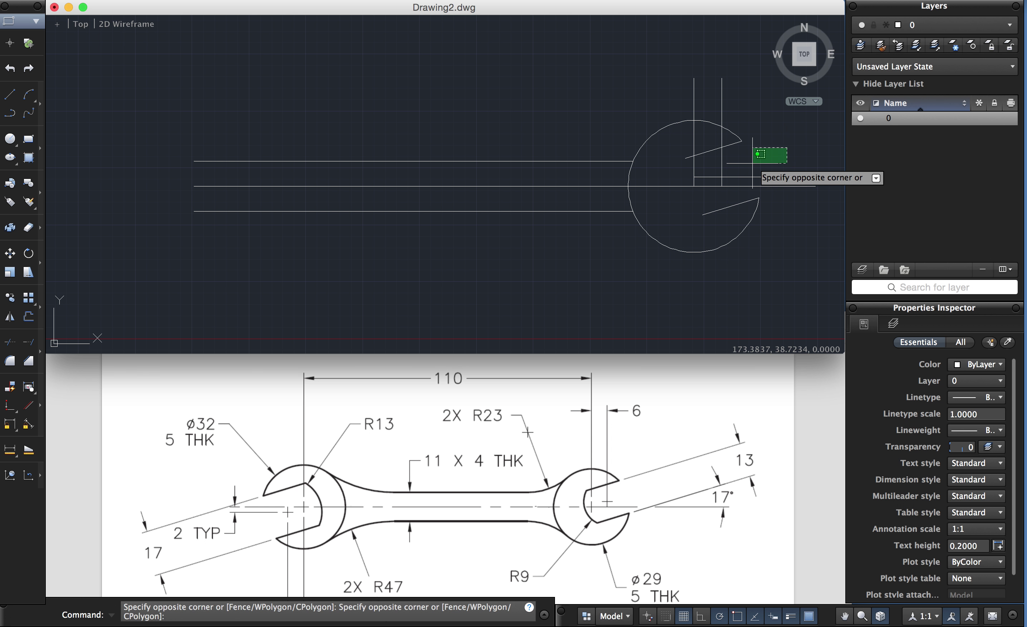
key(Escape)
text(c)
key(Return)
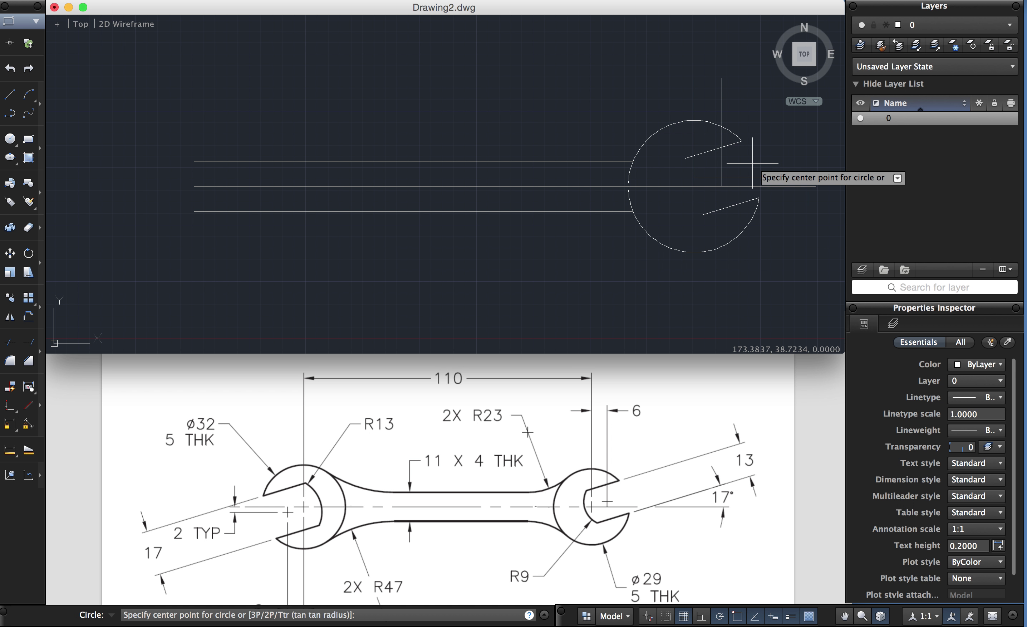
click(721, 178)
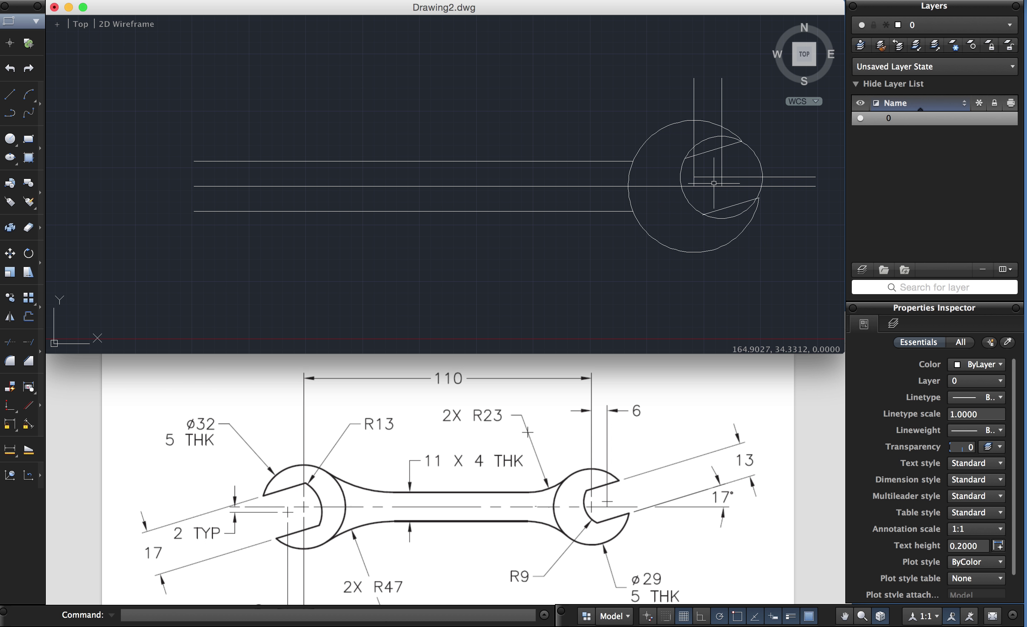
text(e)
key(Return)
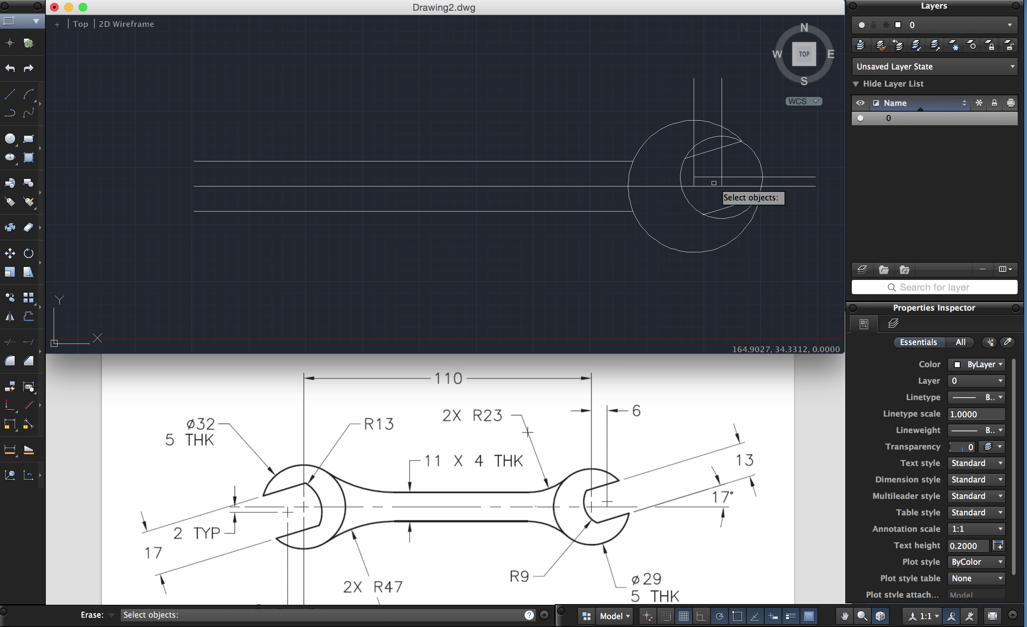
Step: Erase both vertical construction lines, the short offset line and the right part of the centre line
click(695, 134)
click(722, 108)
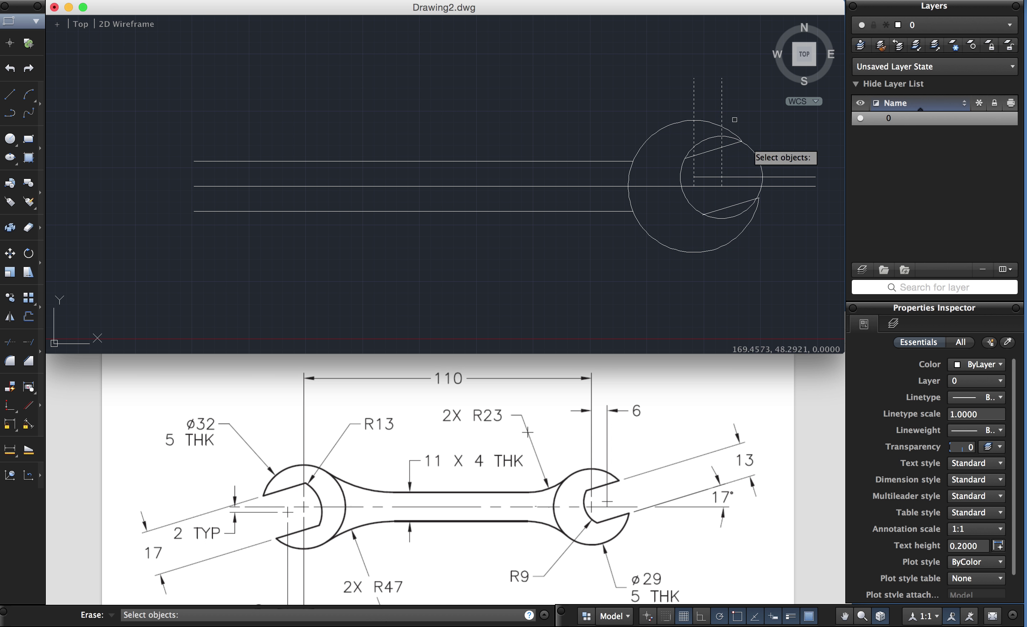
click(747, 177)
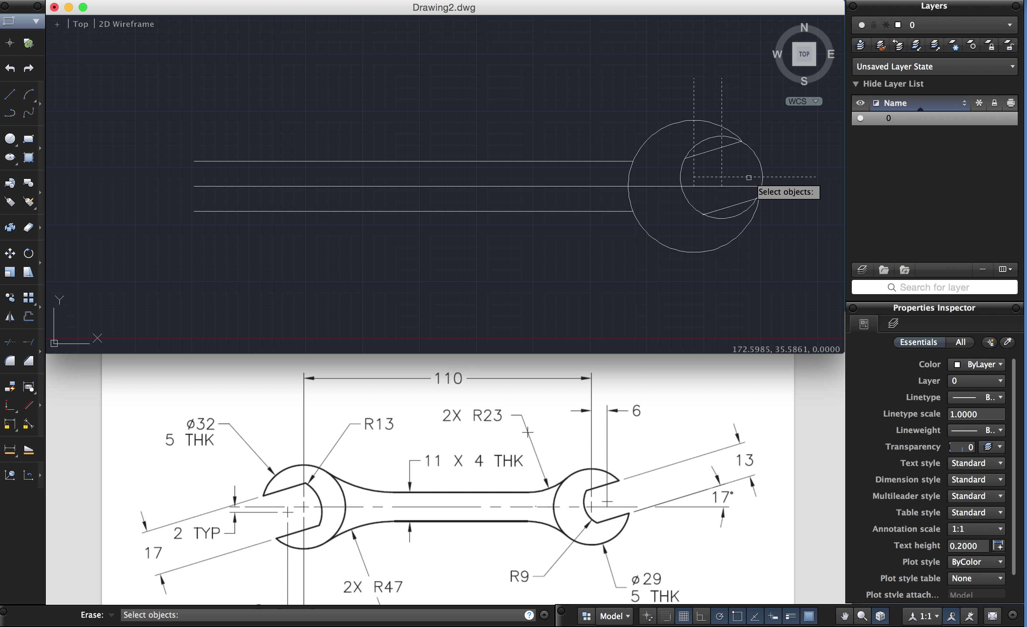
click(757, 187)
key(Return)
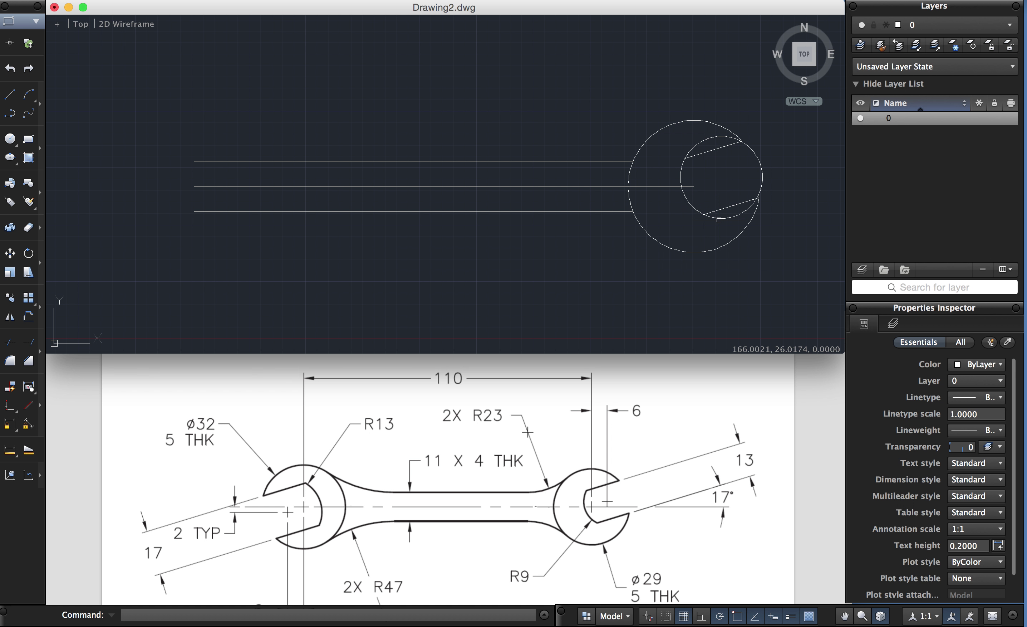
scroll(717, 194, down, 2)
scroll(726, 215, up, 5)
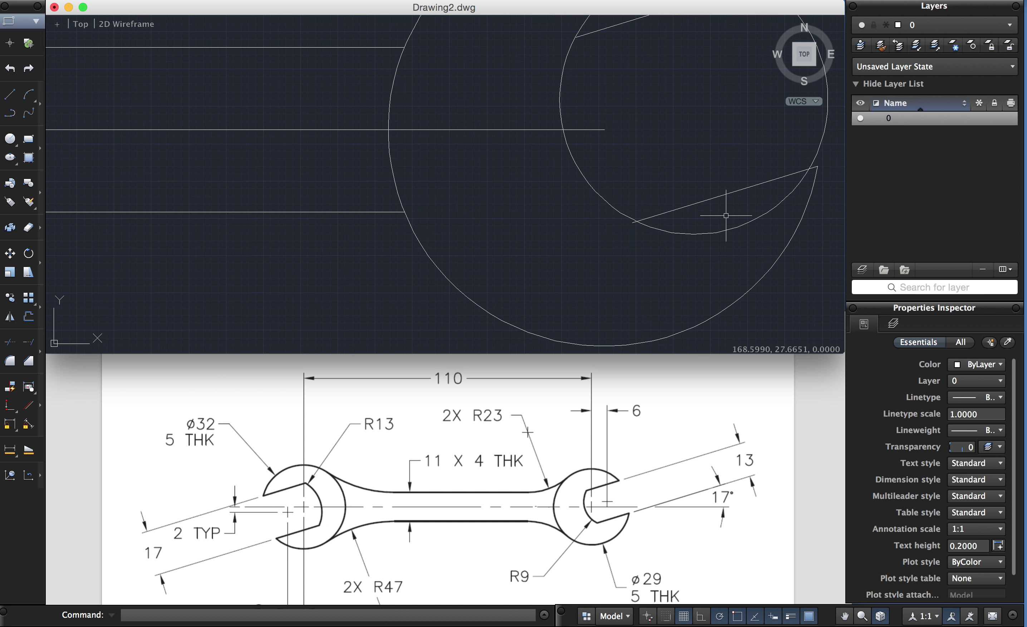
scroll(630, 203, up, 3)
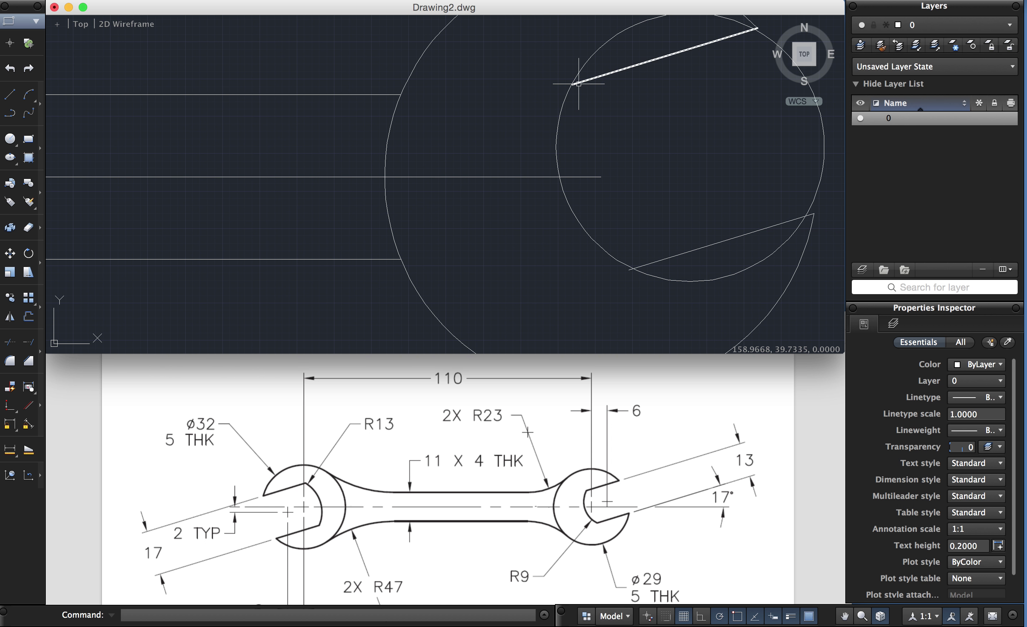
scroll(579, 87, up, 5)
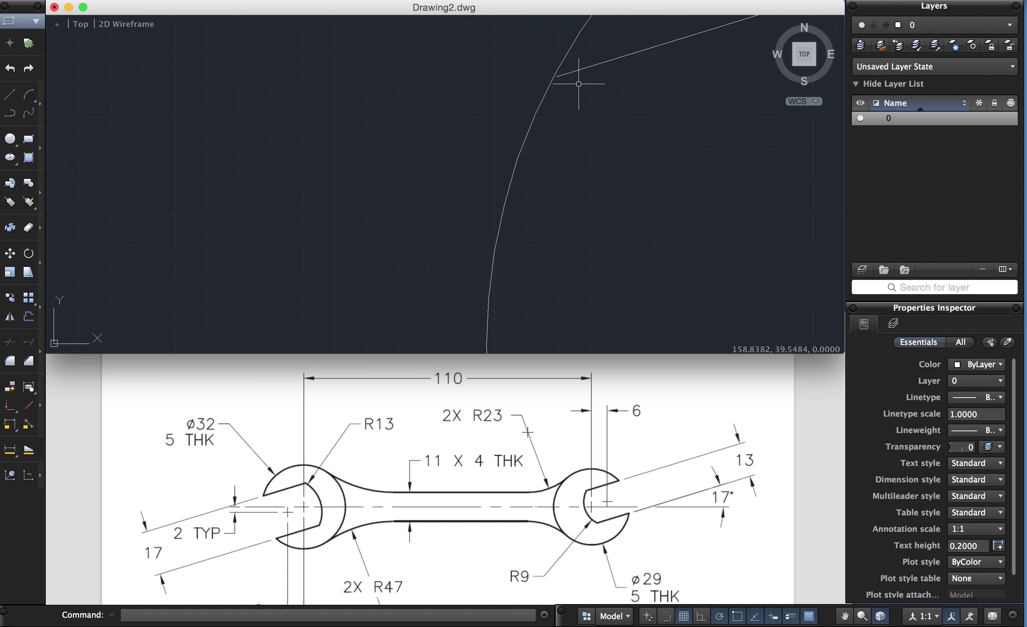
scroll(579, 84, down, 5)
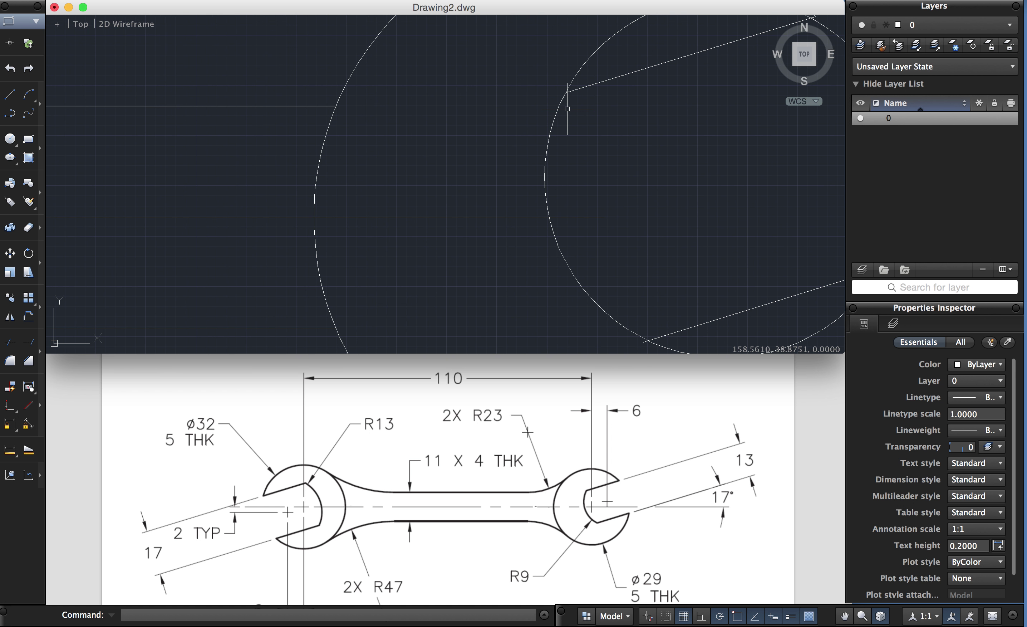
scroll(630, 180, down, 2)
scroll(629, 180, right, 2)
Step: Start TRIM with the large right circle and upper jaw line as cutting edges
text(tr)
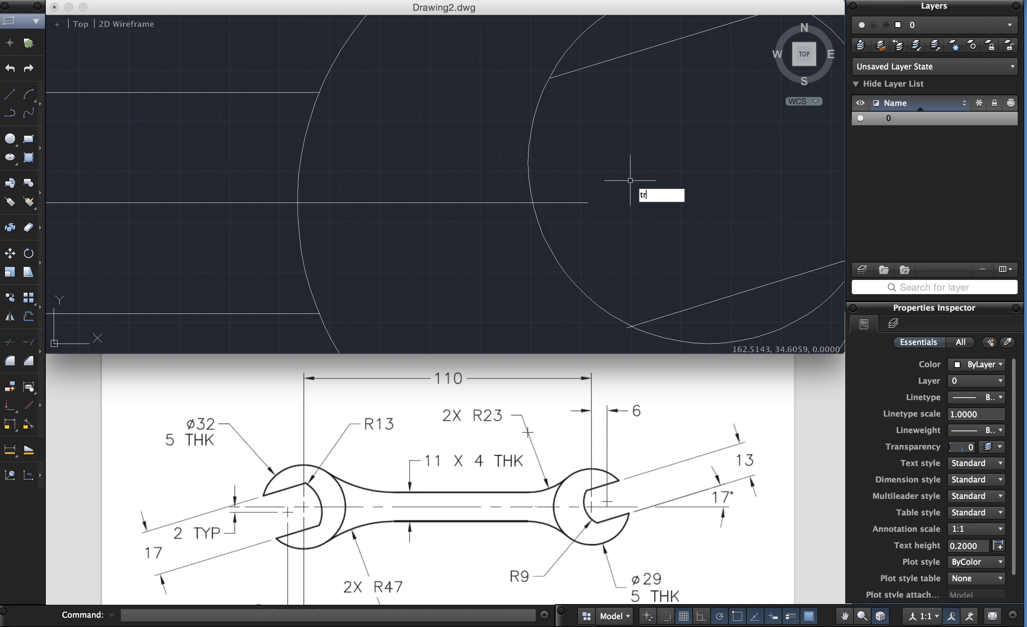
text(im)
key(Return)
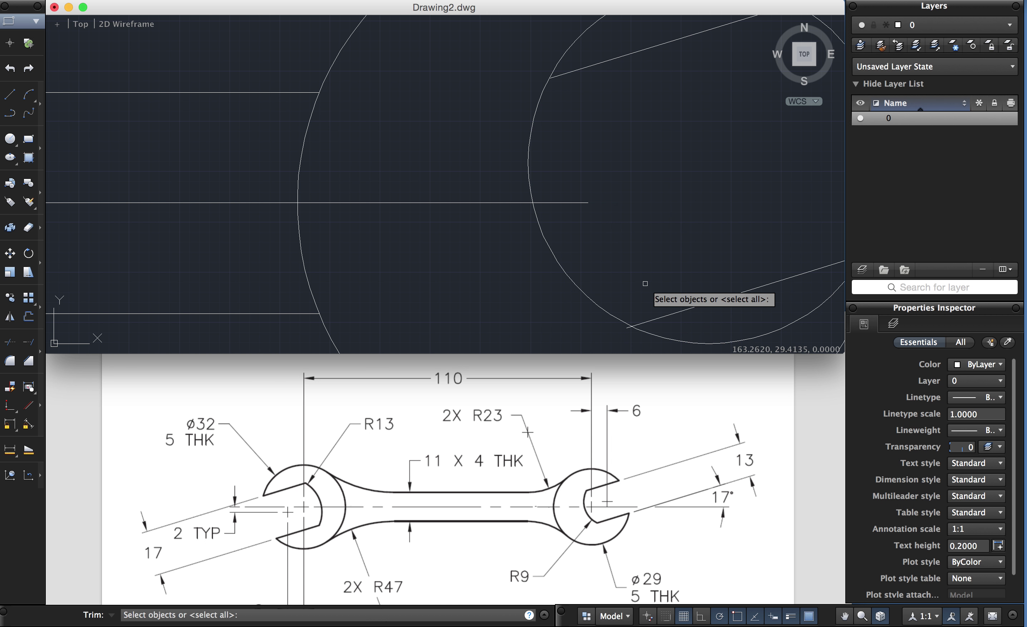
click(600, 300)
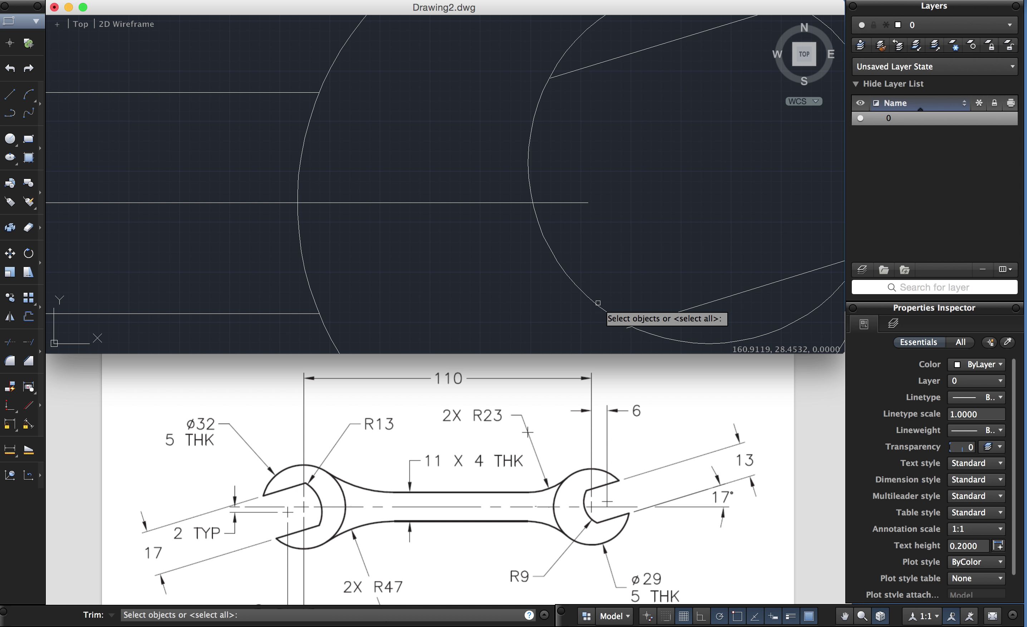
click(593, 291)
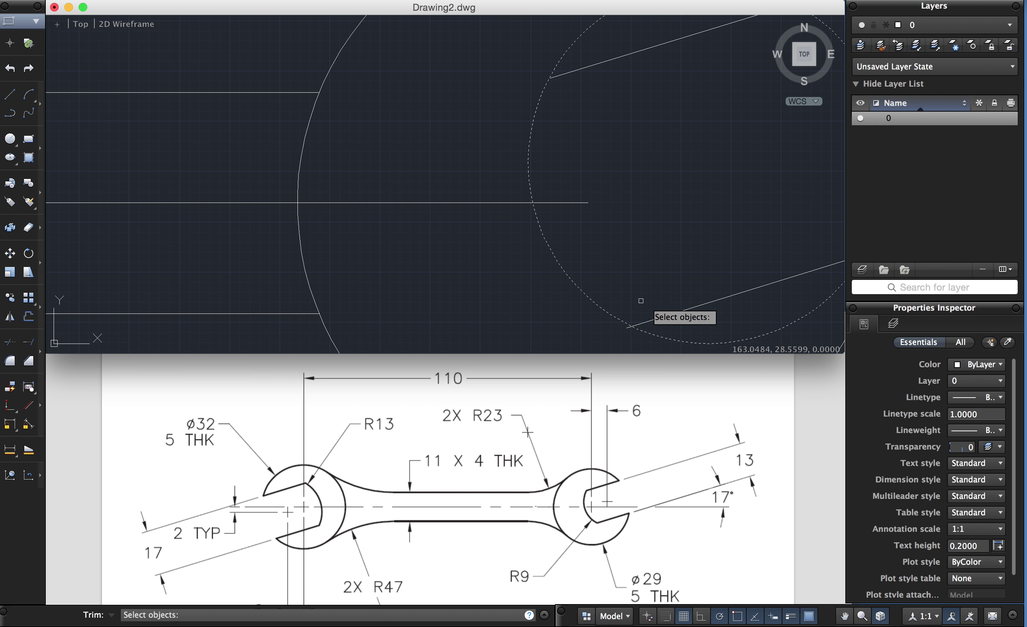
click(599, 63)
key(Return)
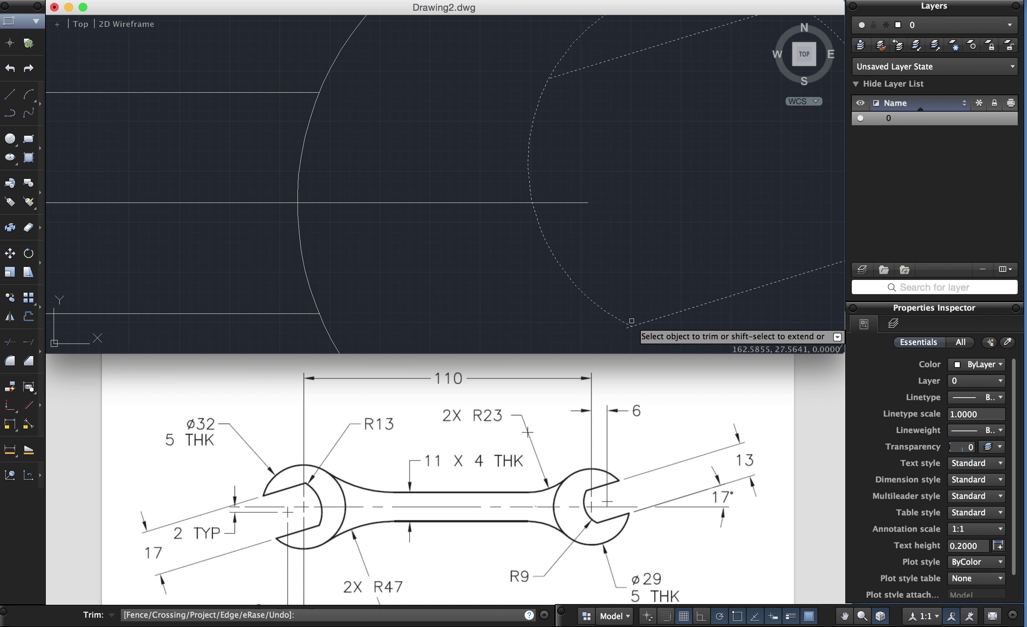
Step: Trim the inner circle's arc beside the jaw line, then undo that trim
scroll(640, 308, up, 3)
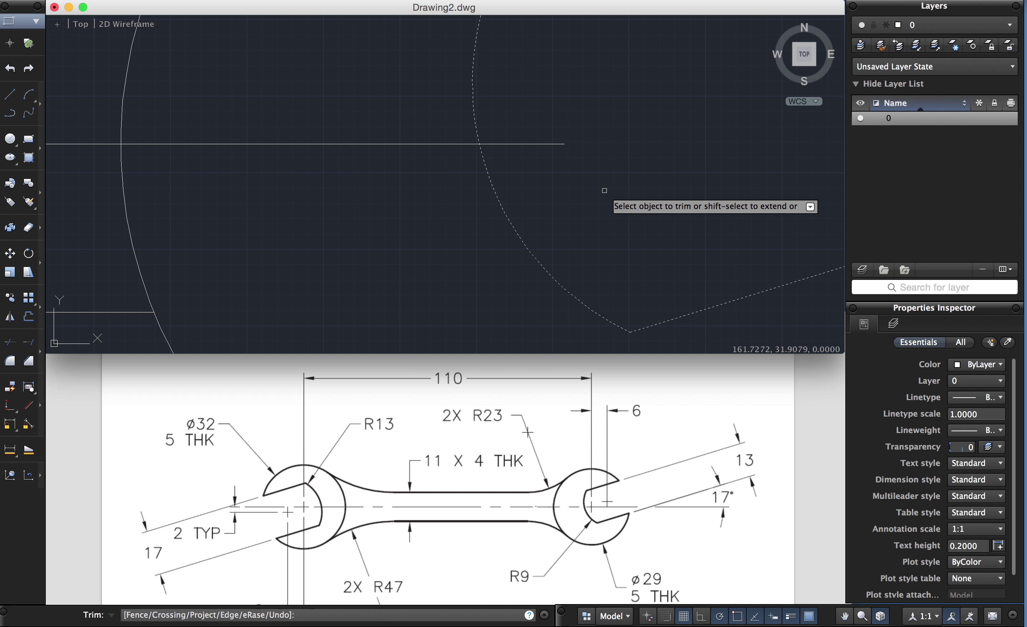
scroll(605, 193, up, 5)
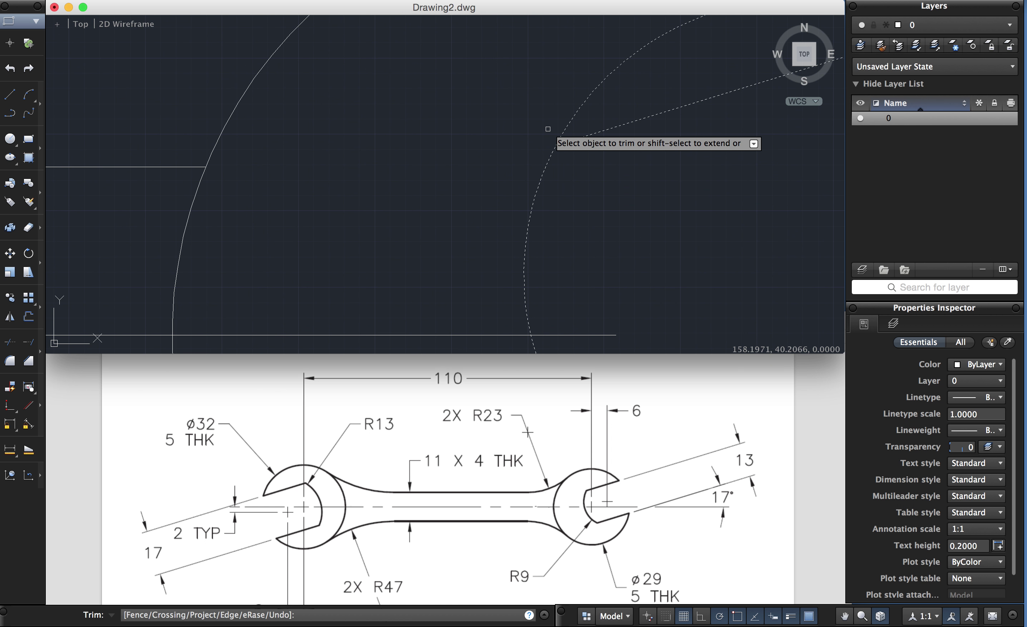
scroll(548, 125, up, 3)
scroll(547, 97, up, 1)
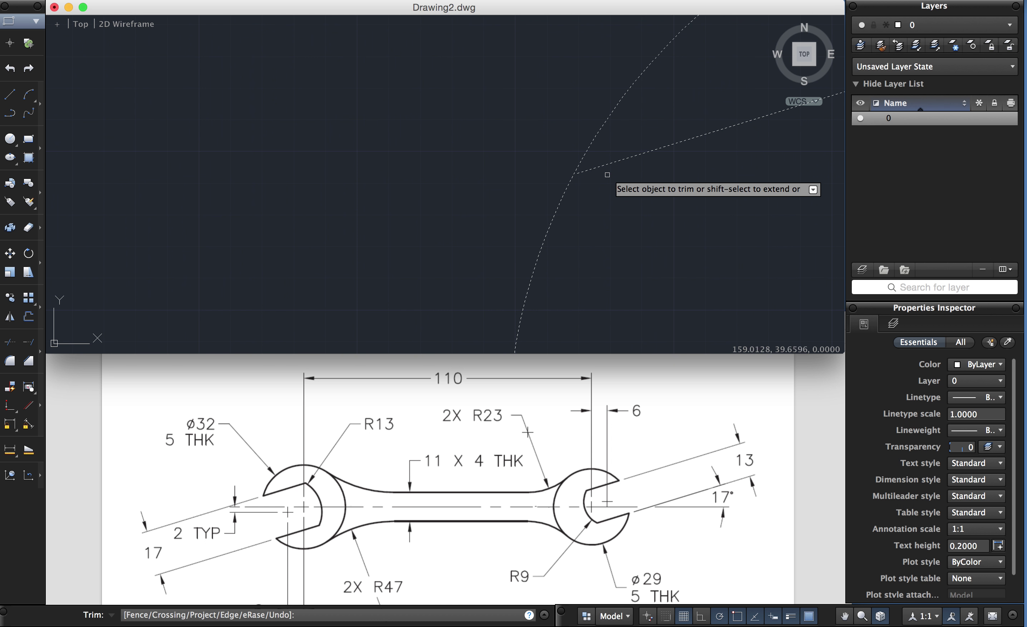
click(586, 170)
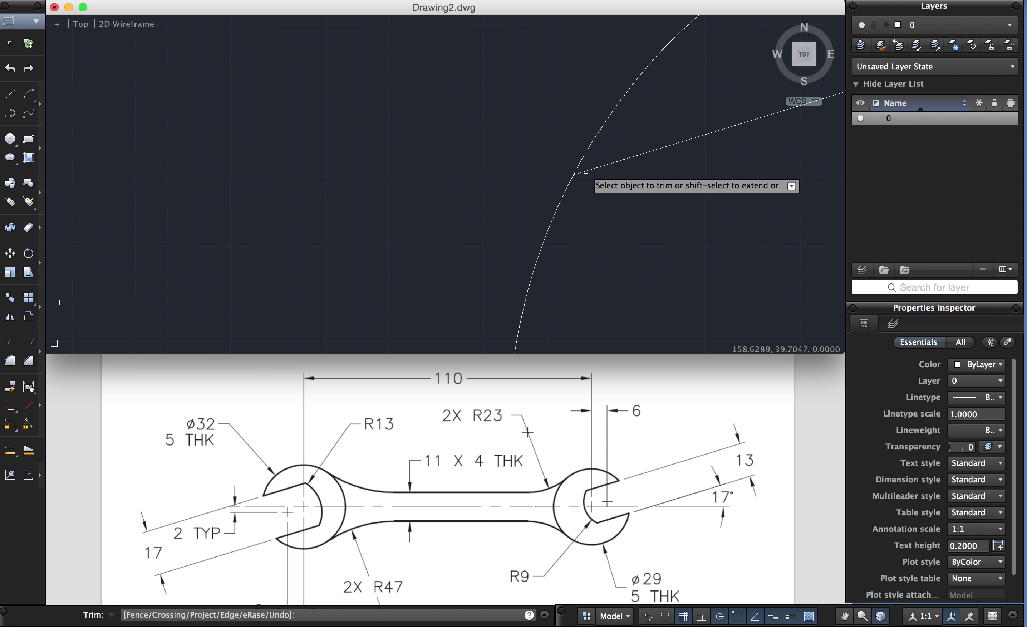
click(586, 146)
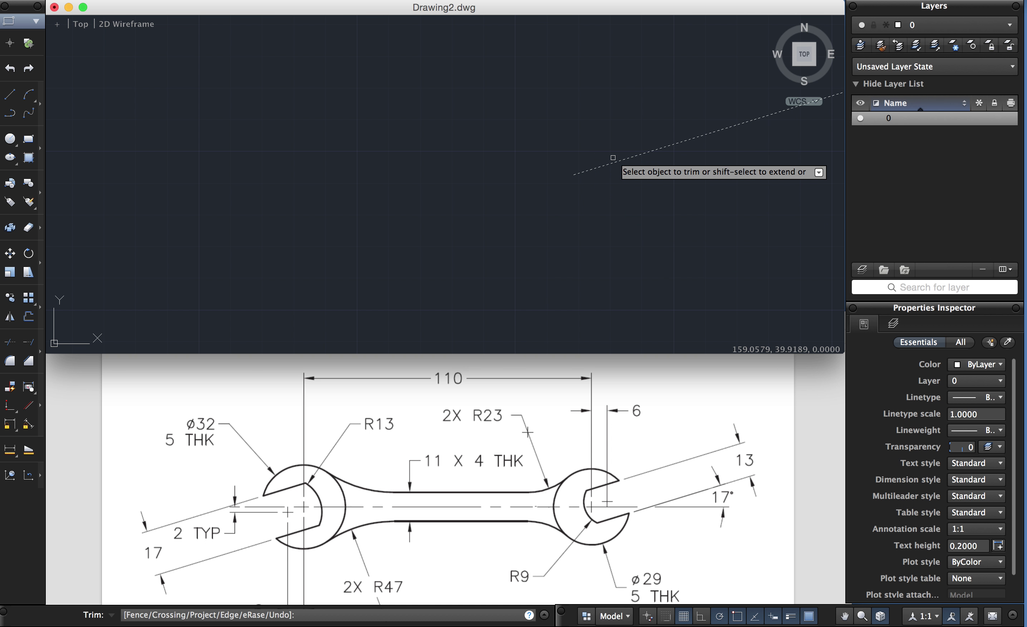
key(super+z)
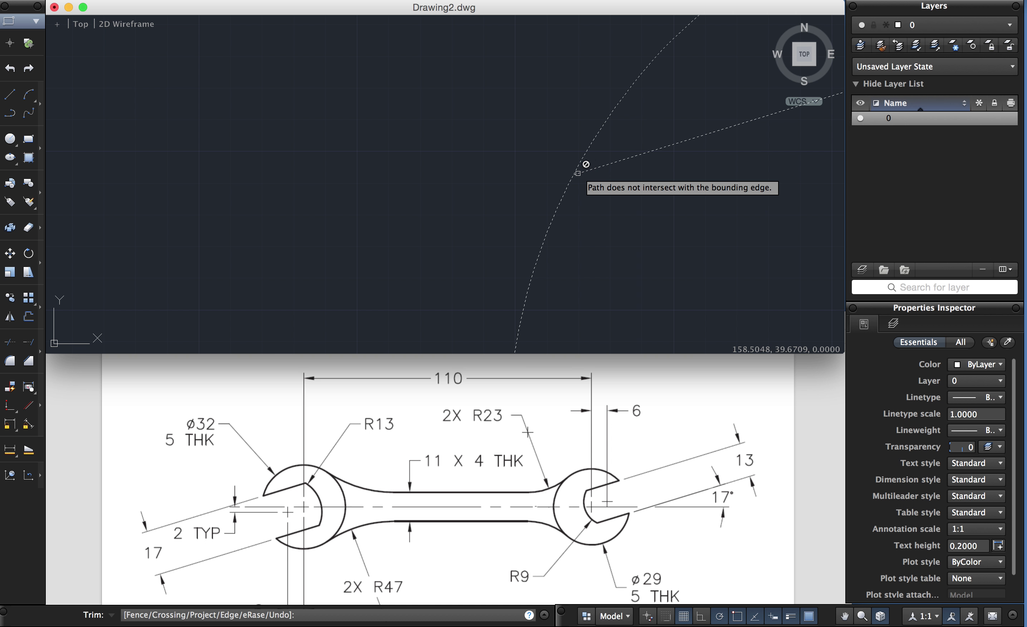
key(Escape)
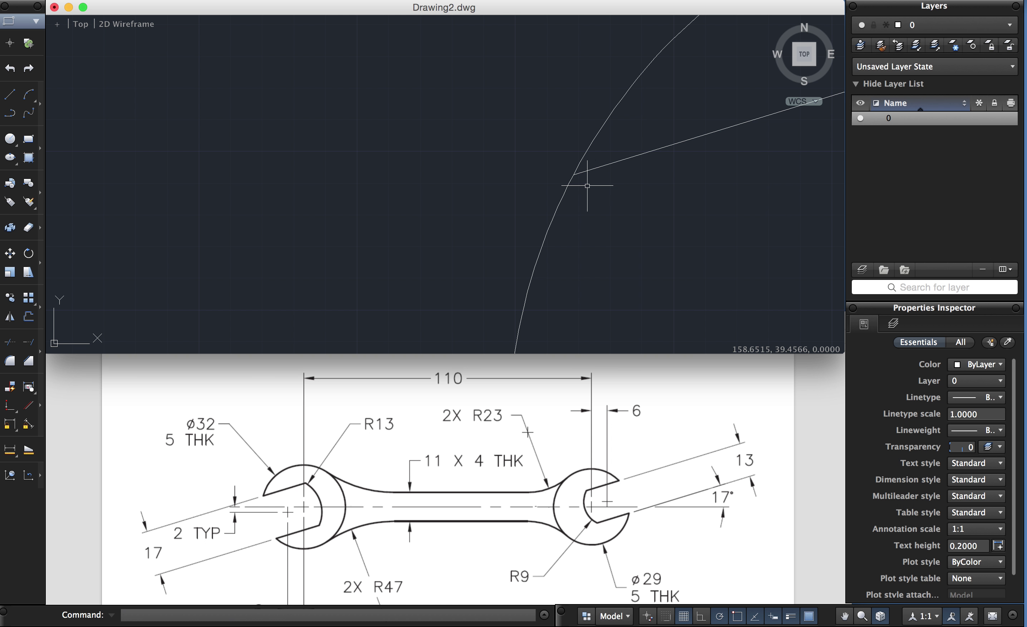
Step: Try extending to the inner circle as boundary, abandoning it without changes
scroll(588, 185, down, 5)
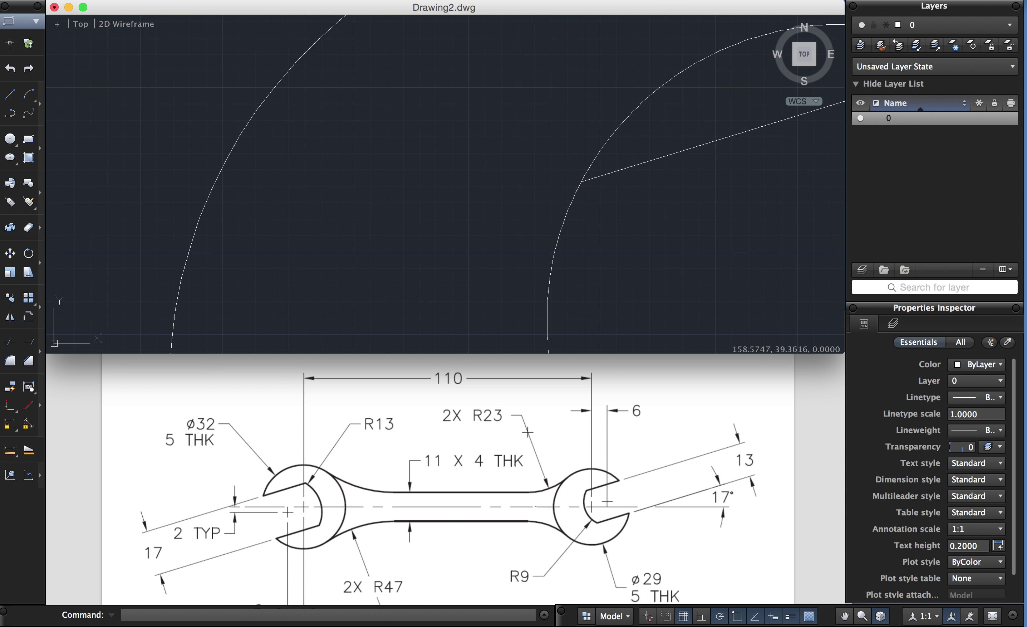
scroll(585, 190, down, 6)
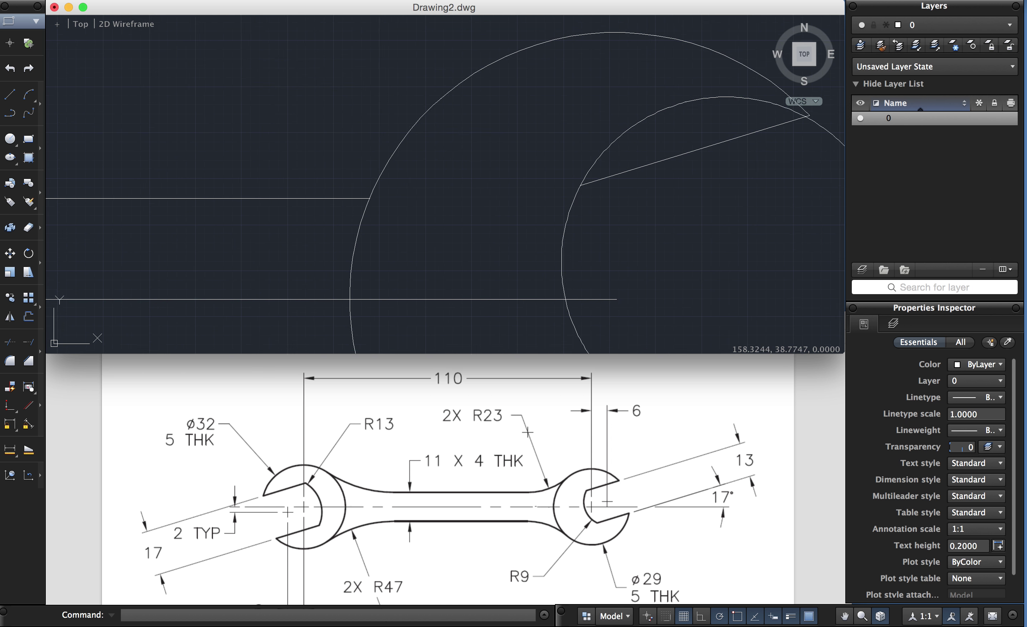
scroll(571, 217, down, 2)
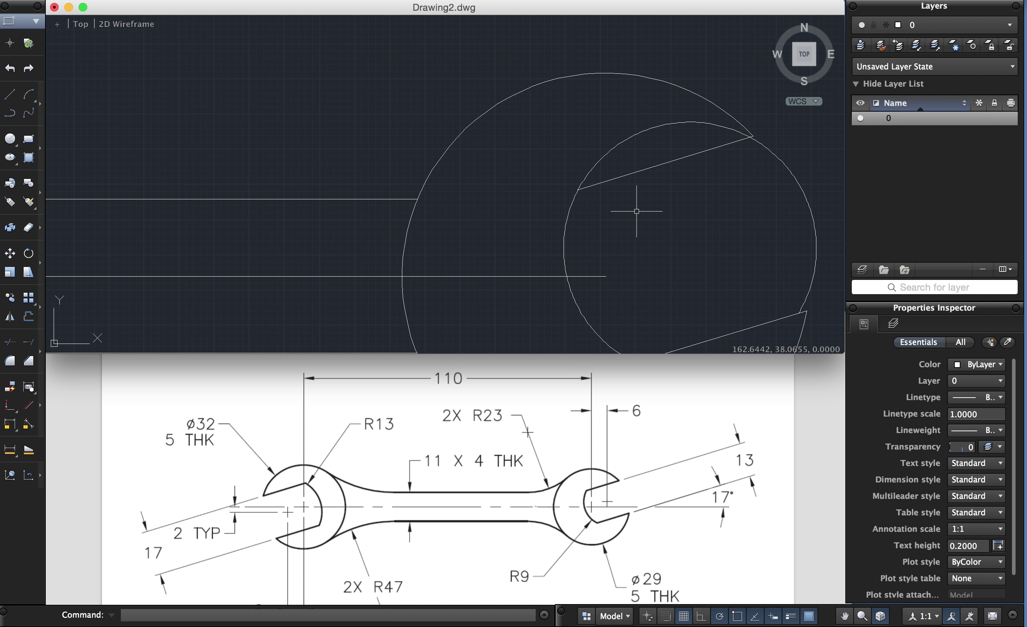
text(exte)
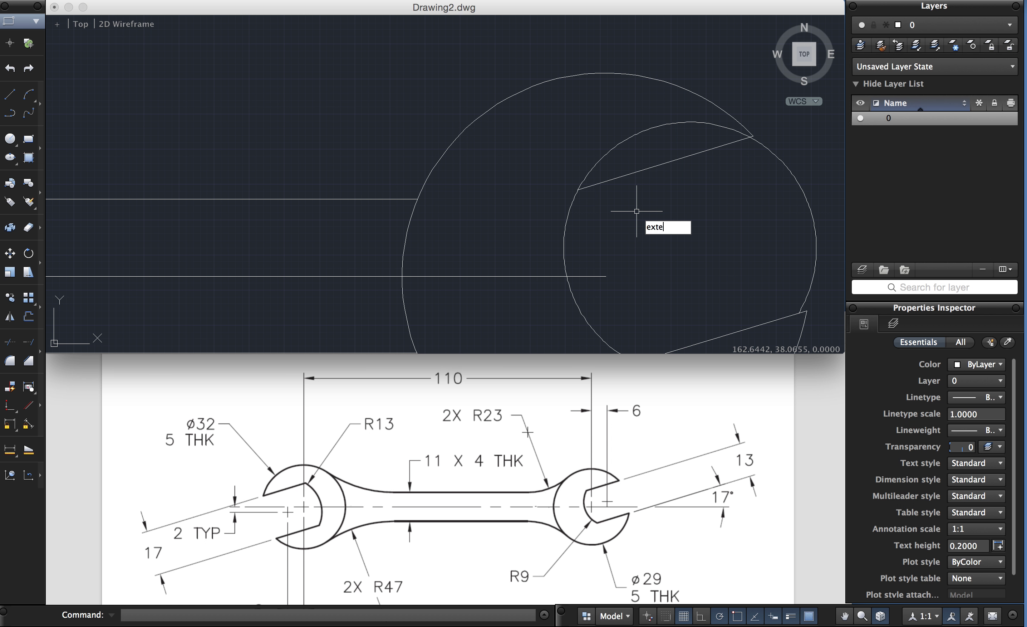
text(nd)
key(Return)
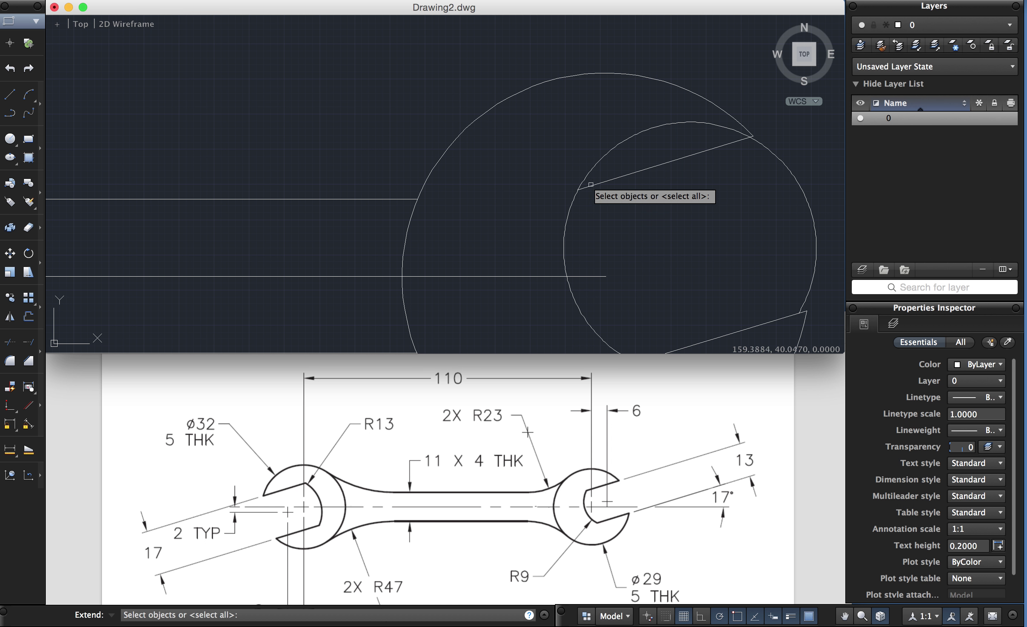
click(592, 165)
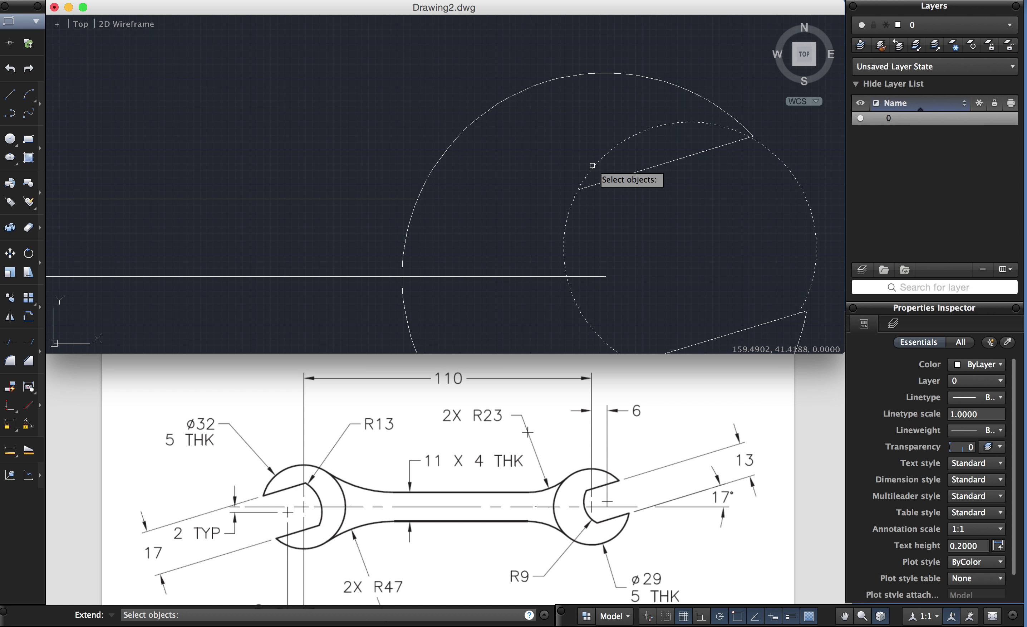
key(Return)
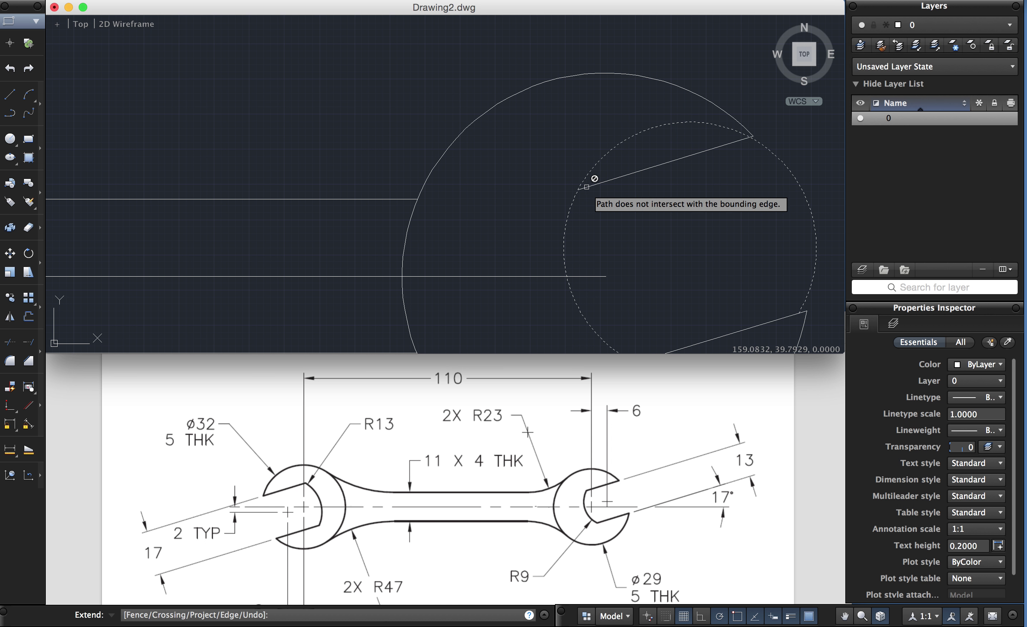
key(Return)
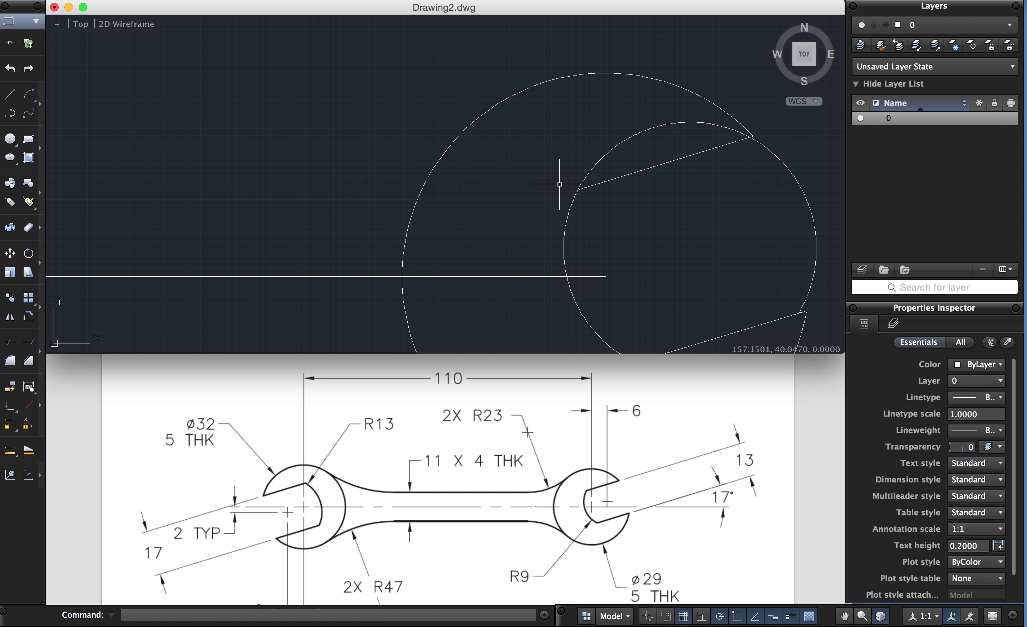
Step: Run TRIM with all objects as edges, then erase the outer arc across the jaw opening
text(trim)
key(Return)
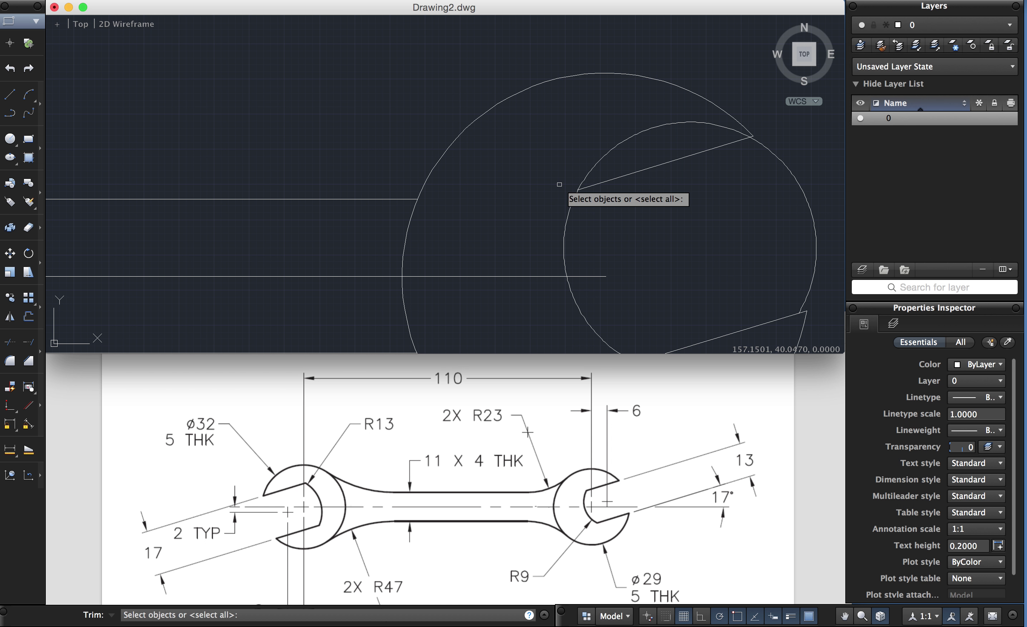
key(Return)
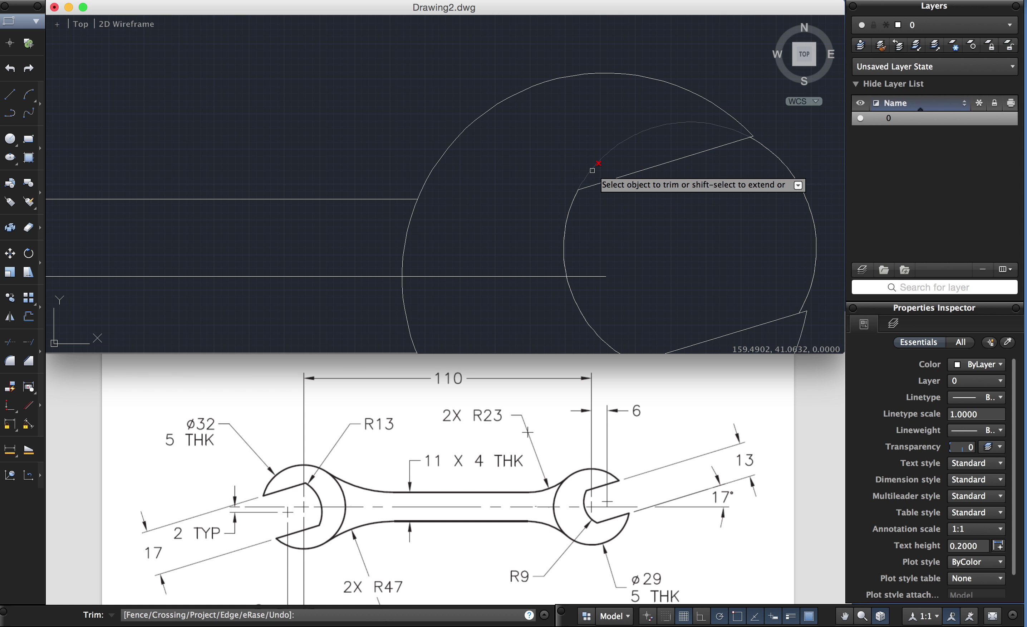
key(Return)
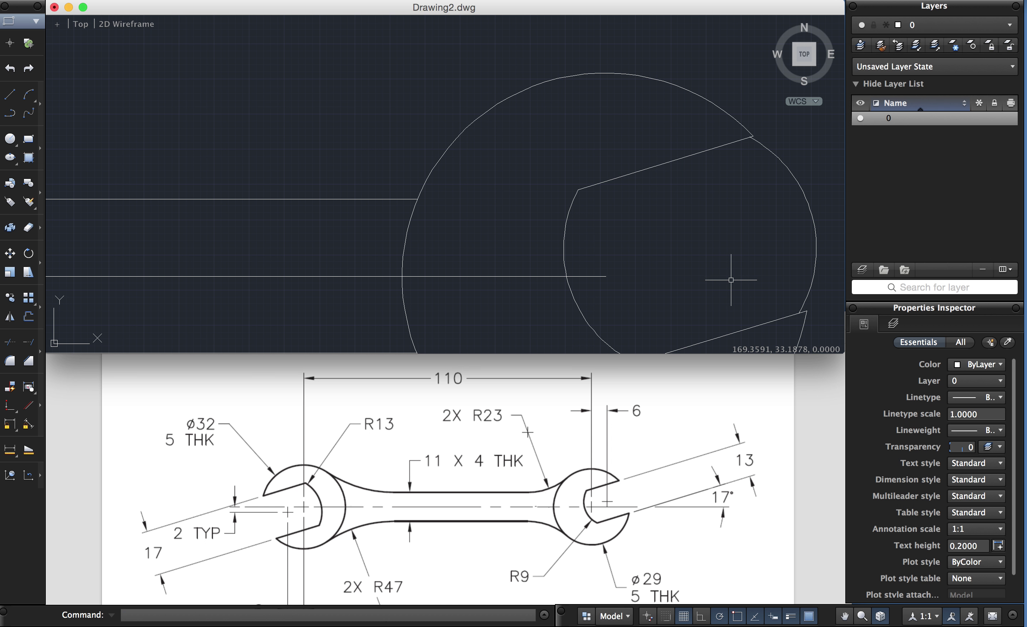
text(e)
key(Return)
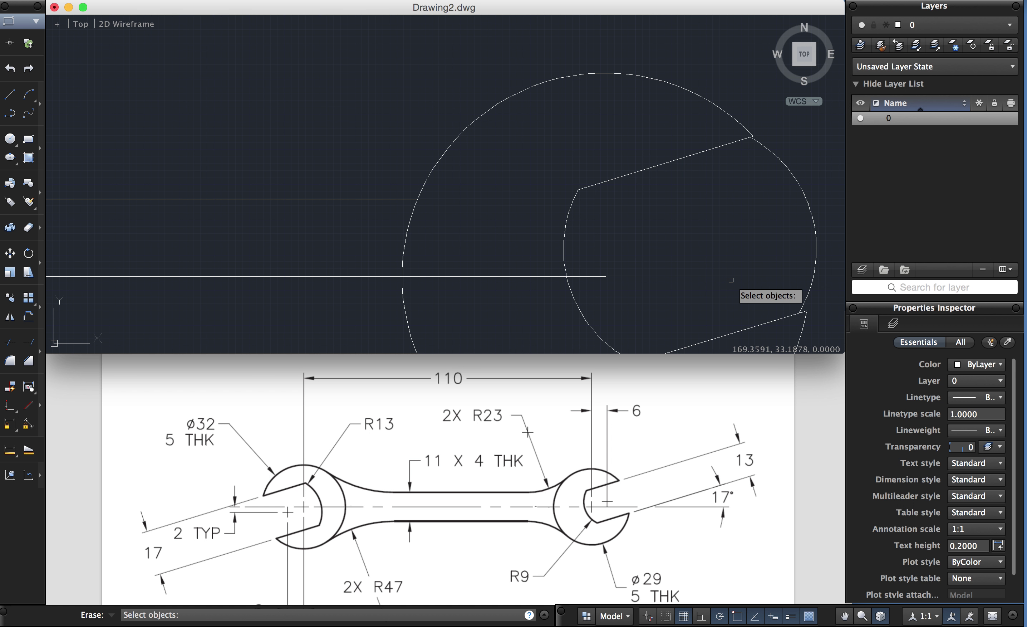
click(807, 196)
key(Return)
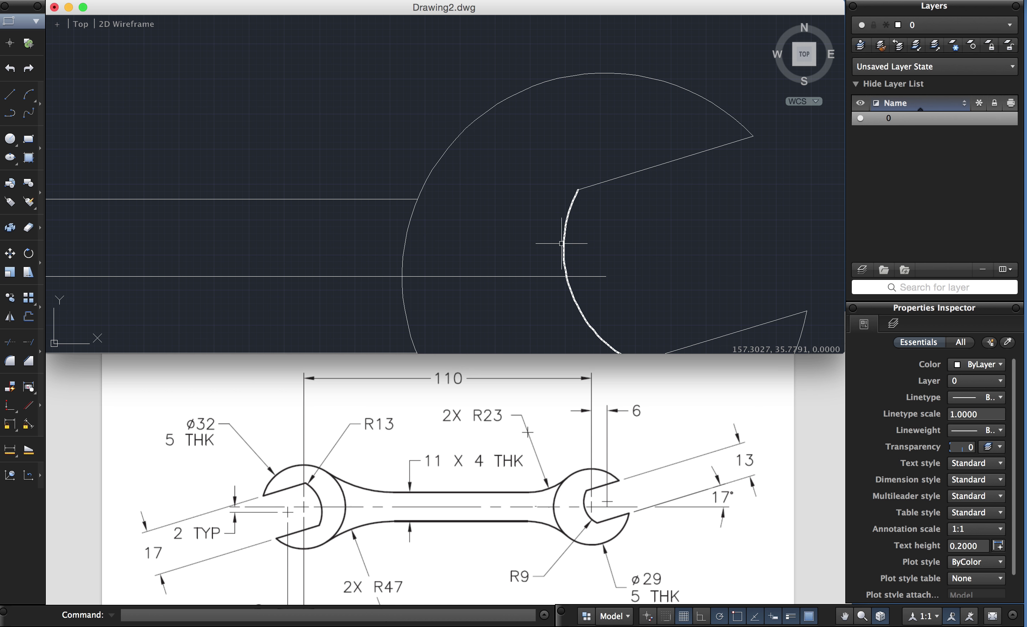
Step: Fillet the top handle line into the head circle with an R23 arc, trimming the circle
scroll(562, 243, down, 2)
scroll(560, 264, down, 3)
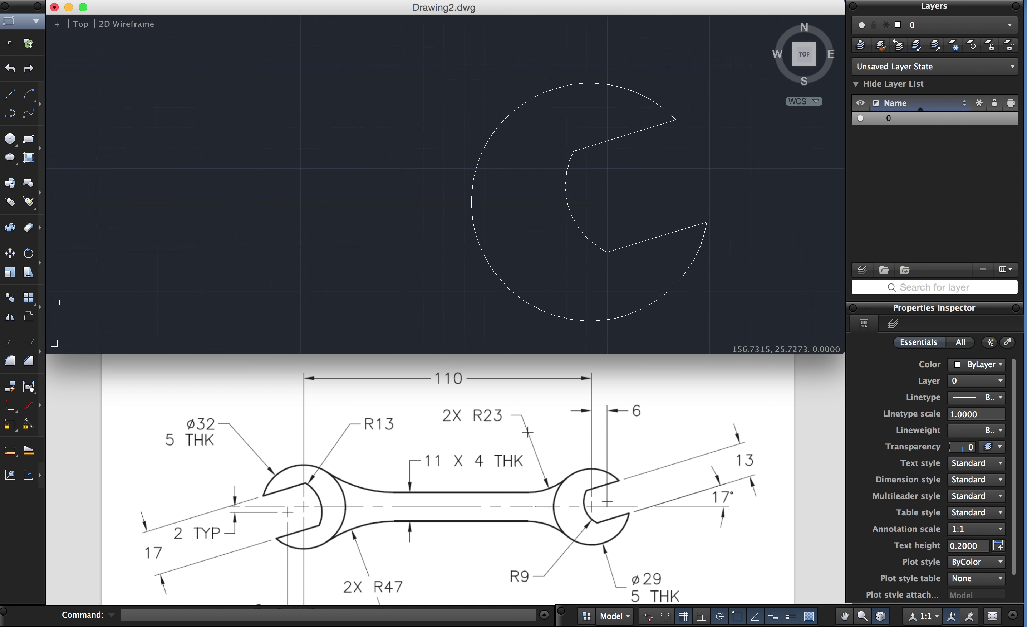
scroll(559, 264, down, 1)
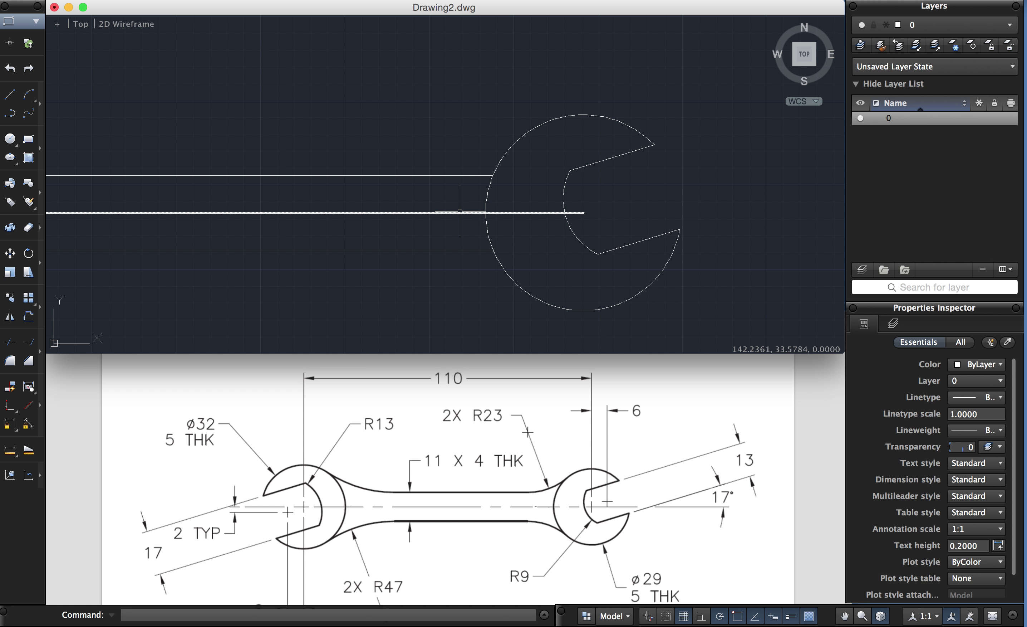
text(fillet)
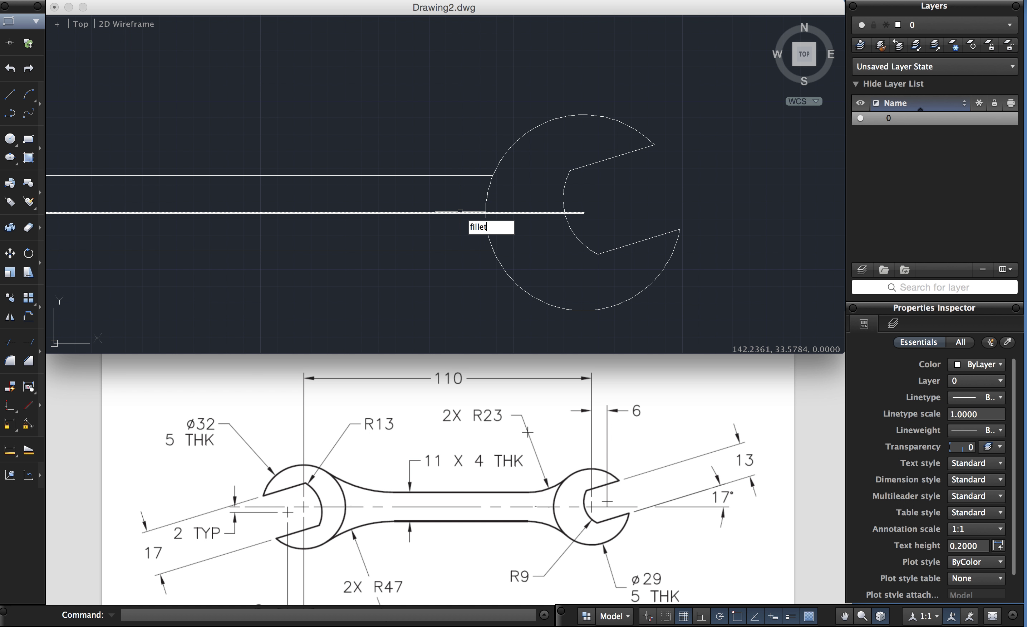
key(Return)
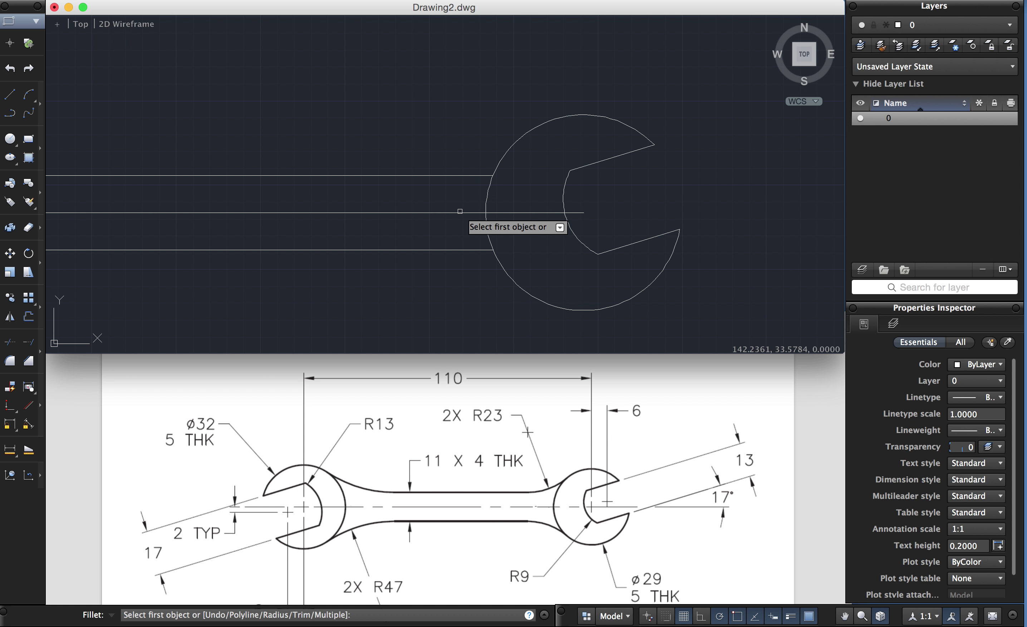
text(r)
key(Return)
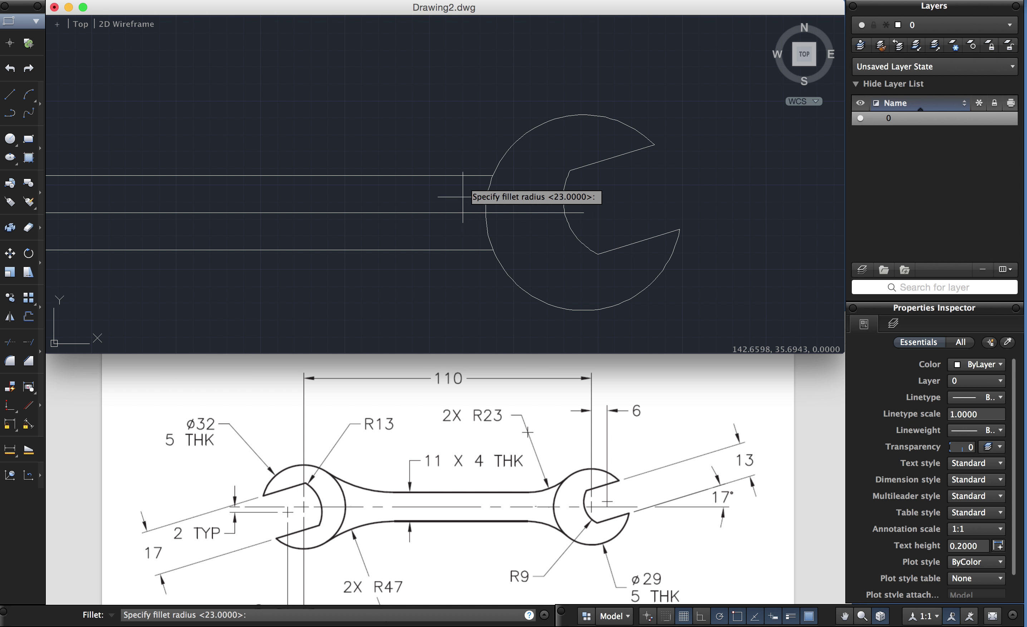
text(2)
key(Return)
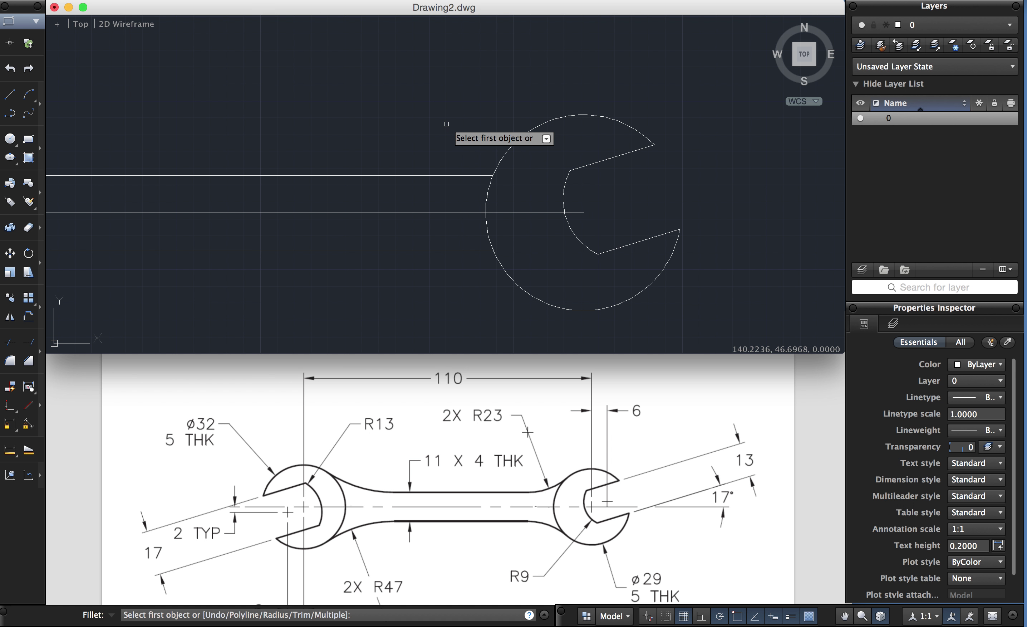
click(454, 176)
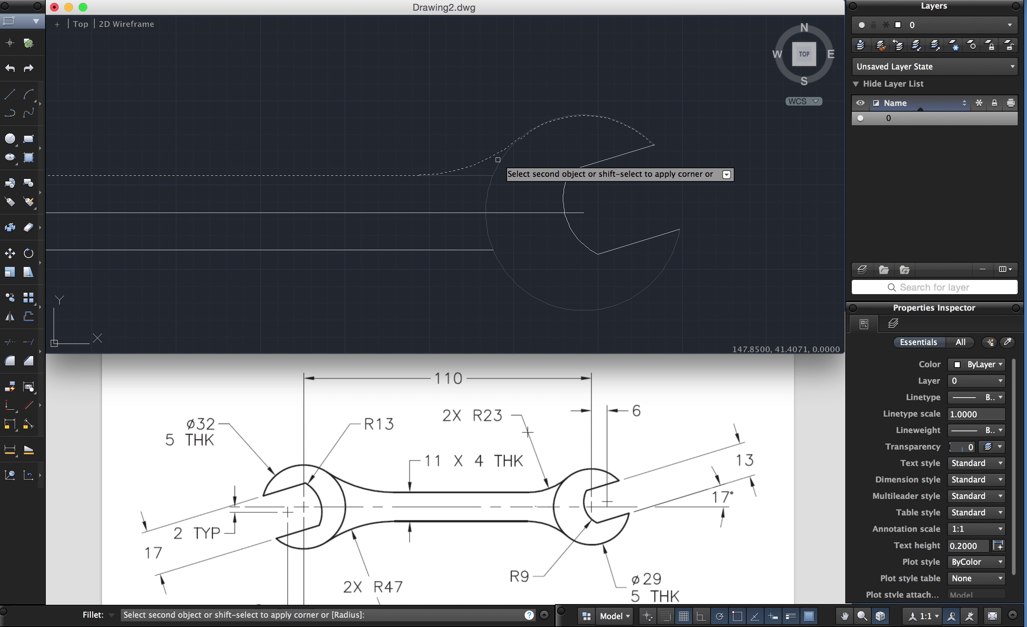
click(530, 132)
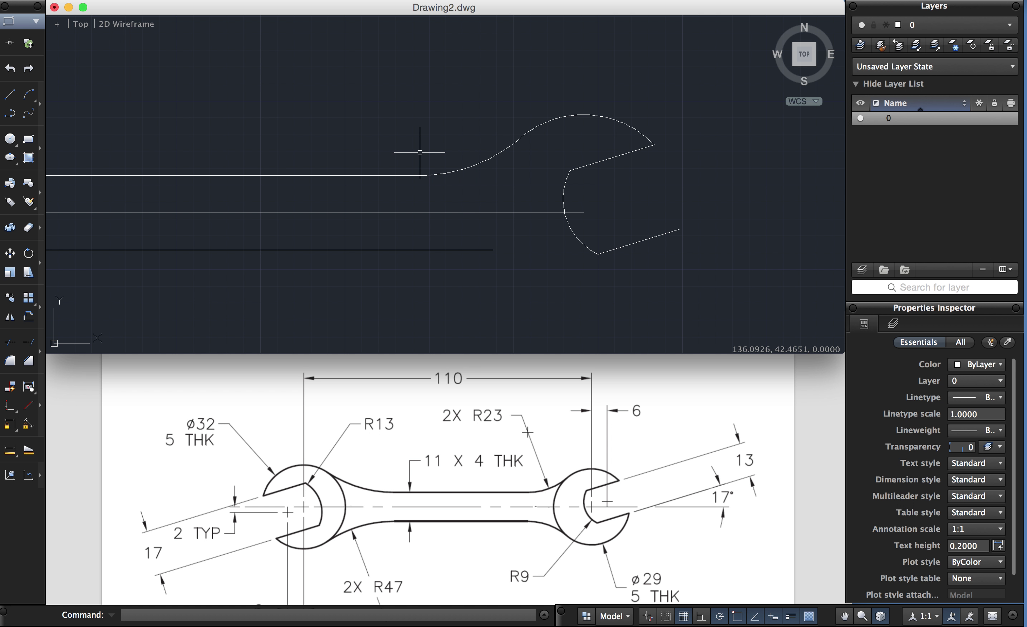
Step: Undo the trimmed fillet and restart FILLET with the No trim option
text(U)
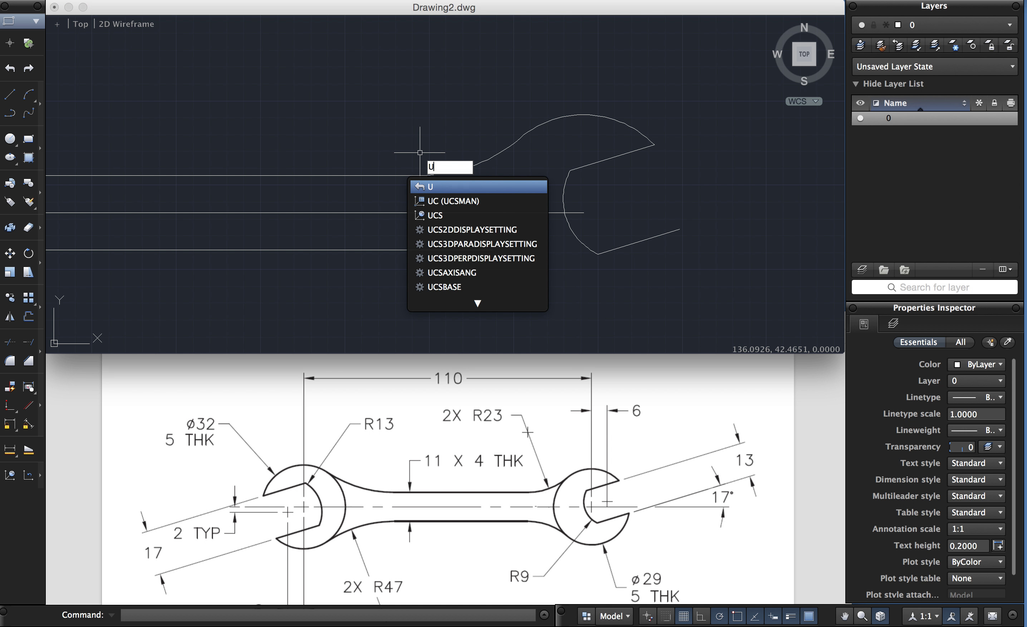
key(Return)
text(f)
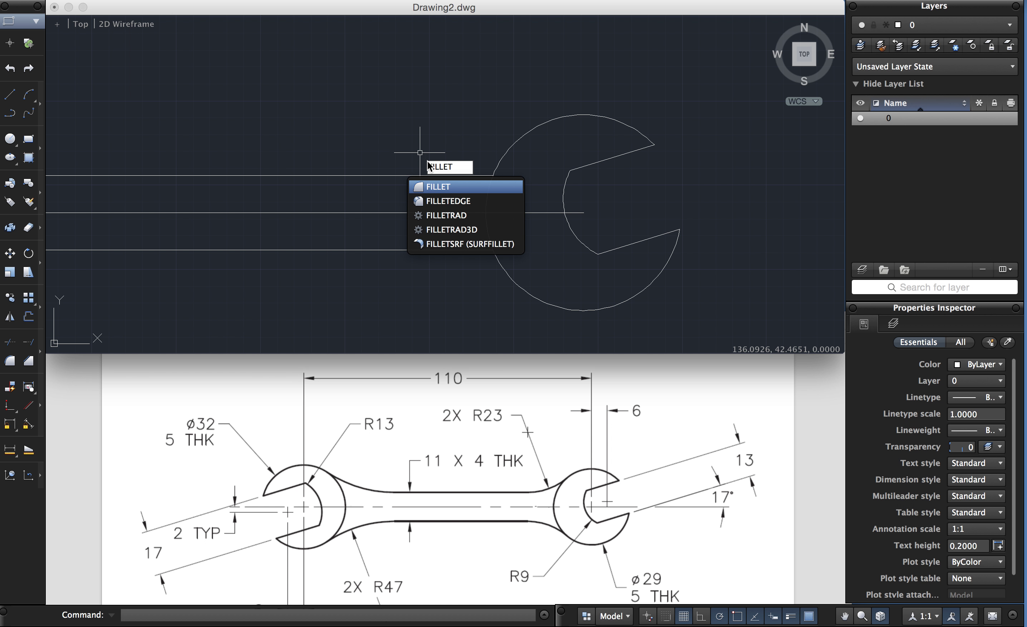
click(436, 187)
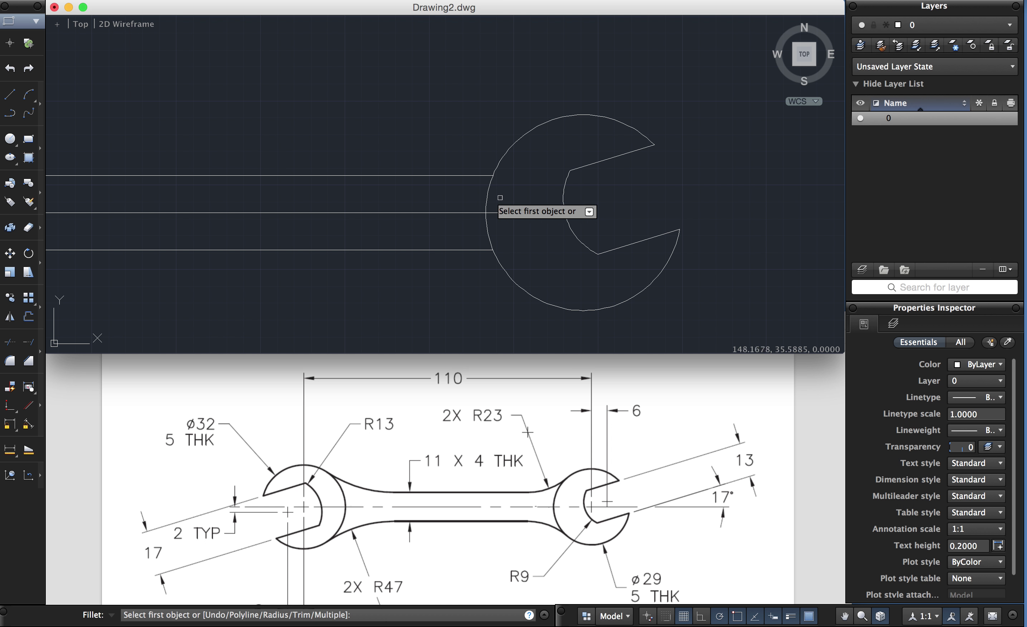
key(Down)
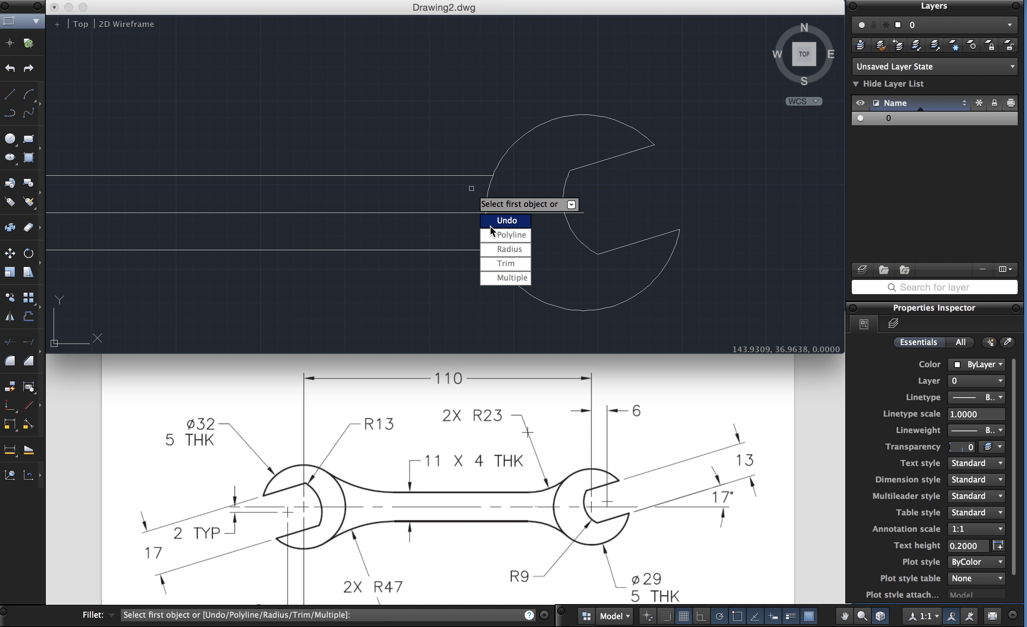
click(508, 264)
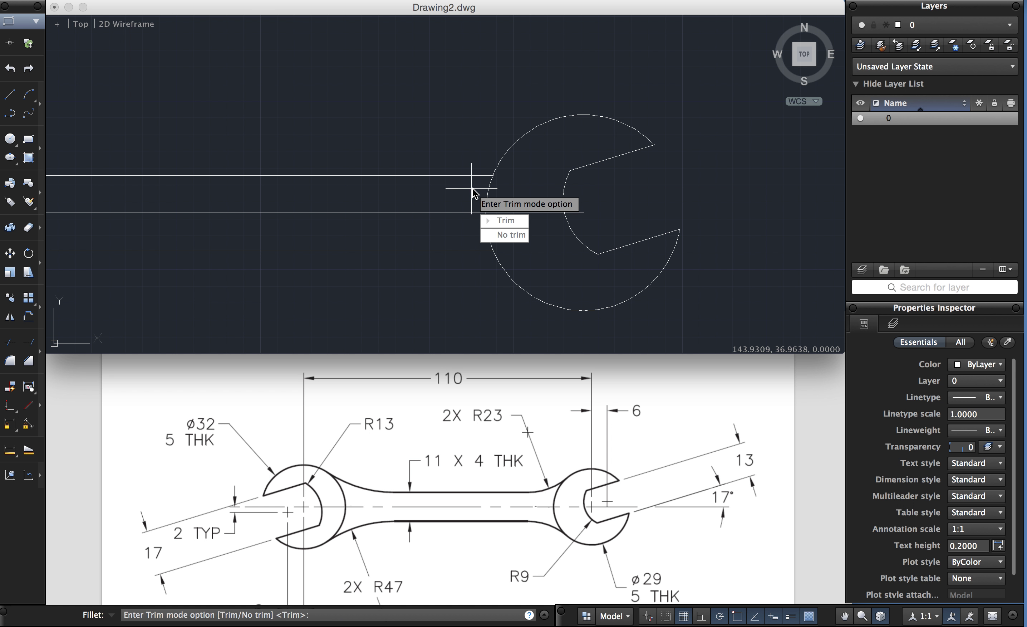
click(509, 235)
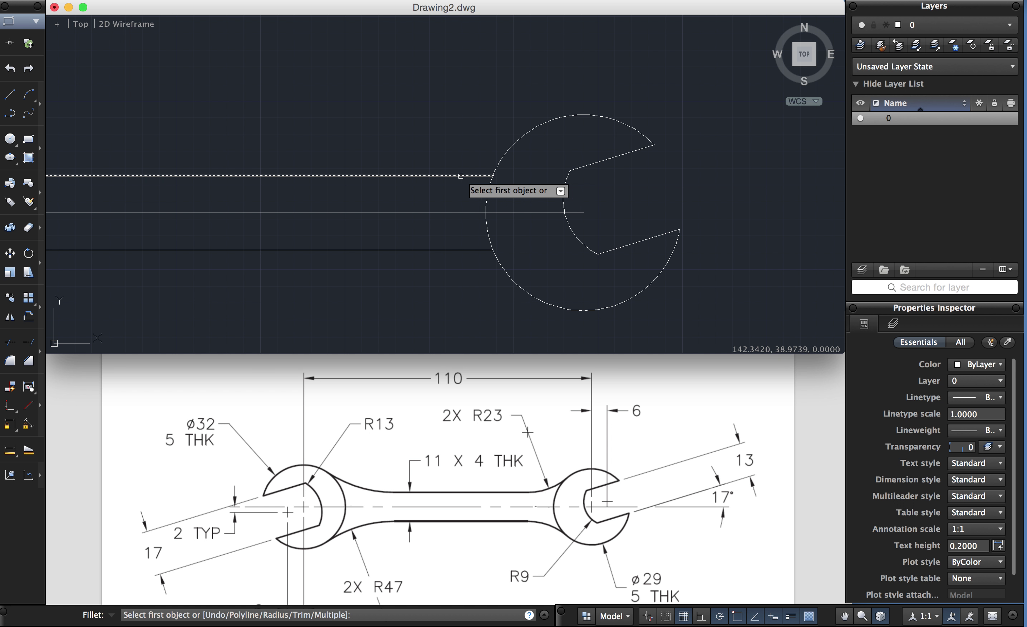
Step: Fillet the top handle line and then the bottom handle line to the circle
click(480, 175)
click(502, 153)
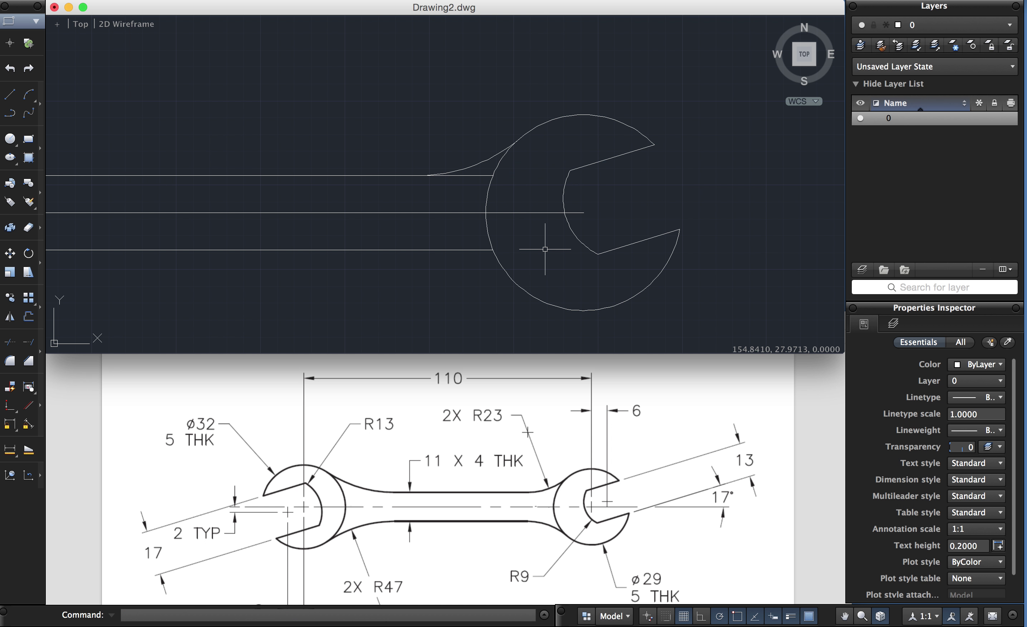
key(Return)
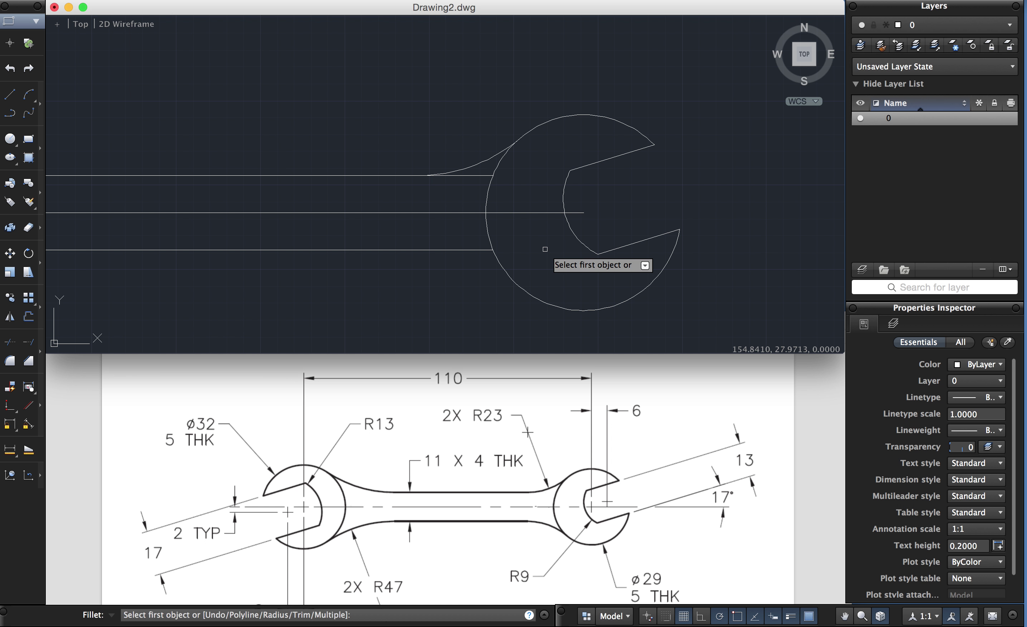
click(454, 249)
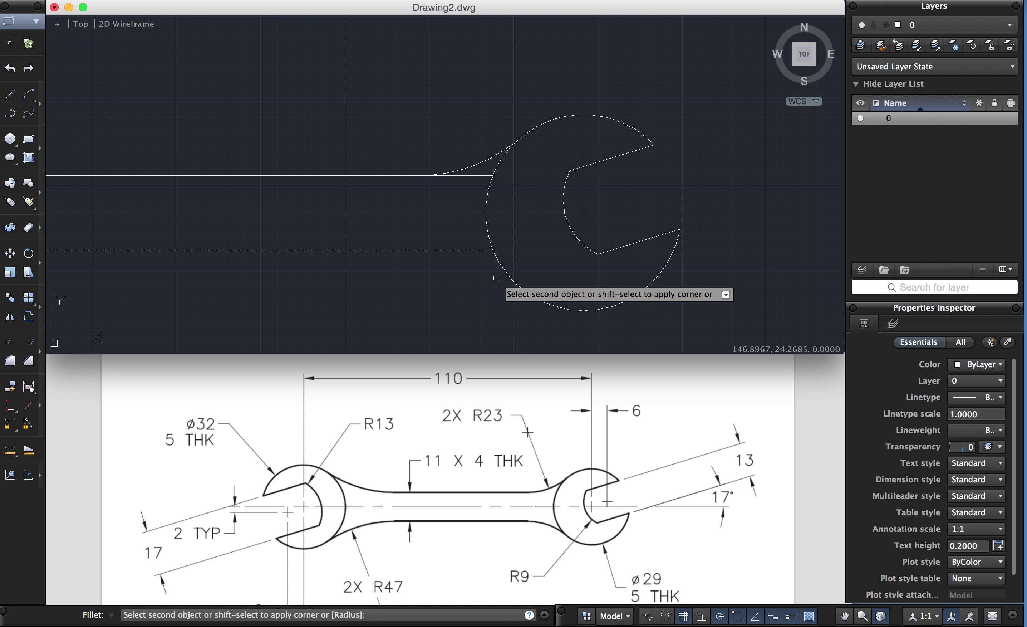
click(509, 274)
key(Return)
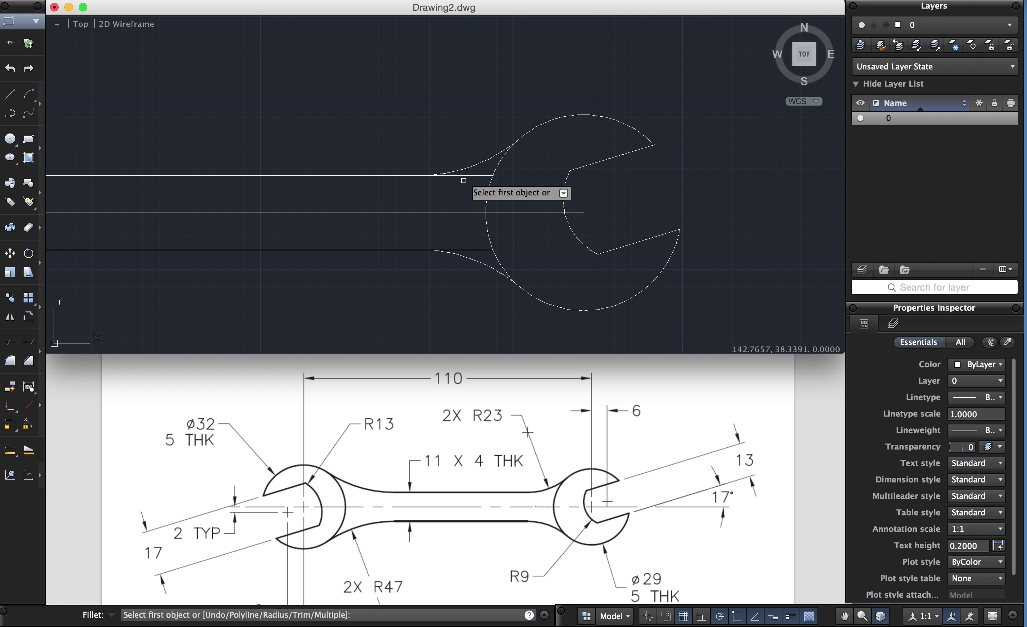
Step: Trim away the bottom handle line's leftover stub beyond its fillet
text(tri)
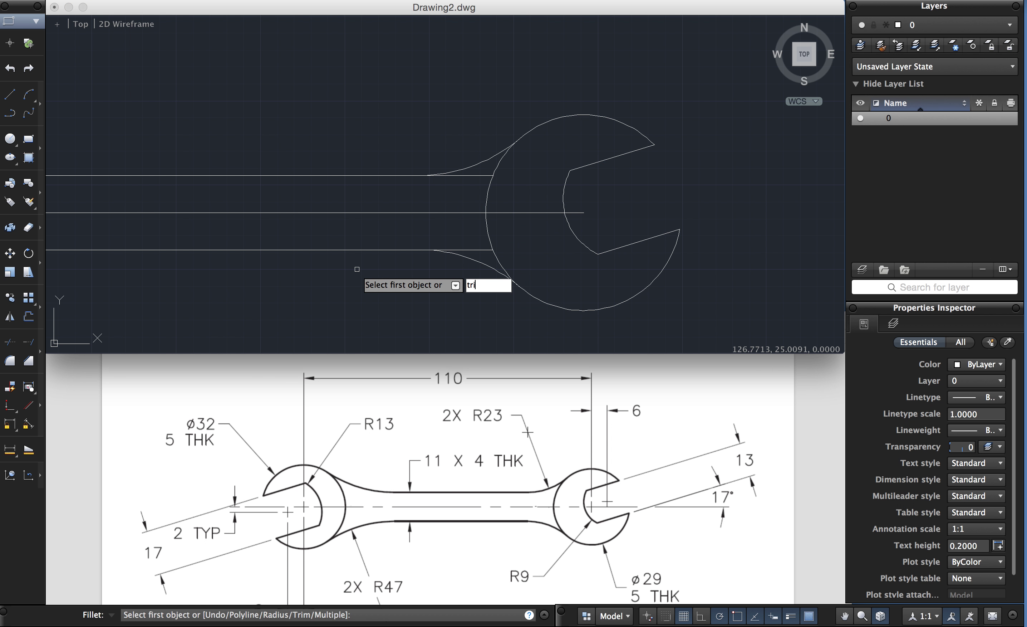
text(m)
key(Escape)
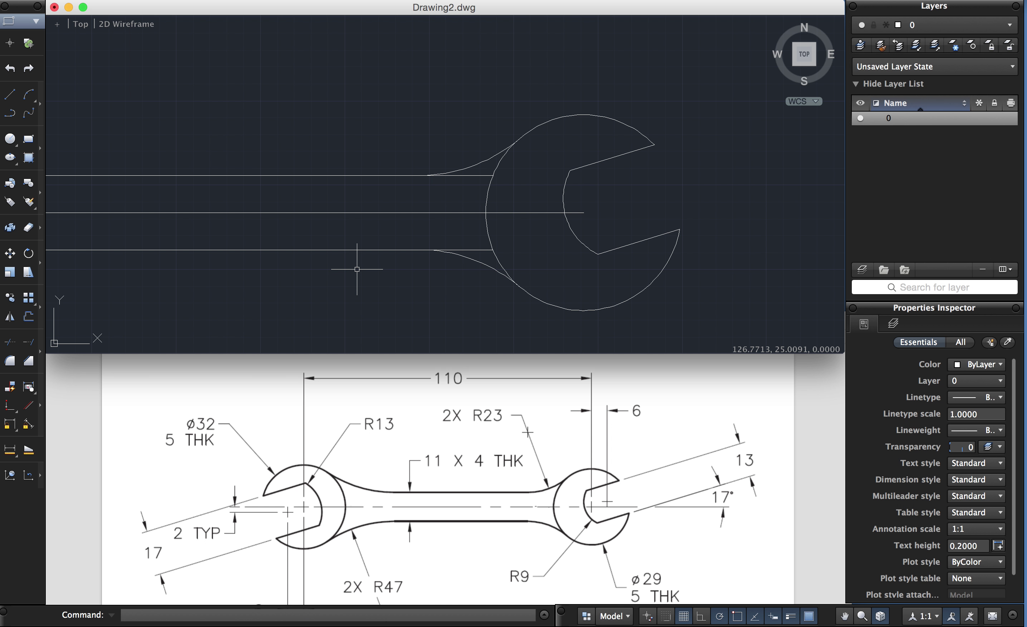
text(trim)
key(Return)
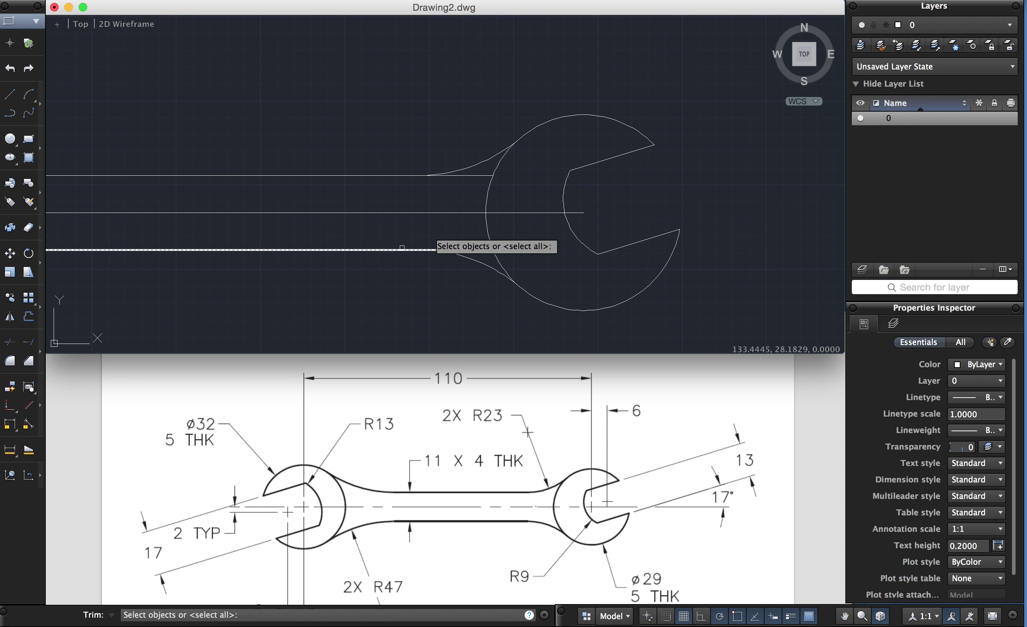
key(Return)
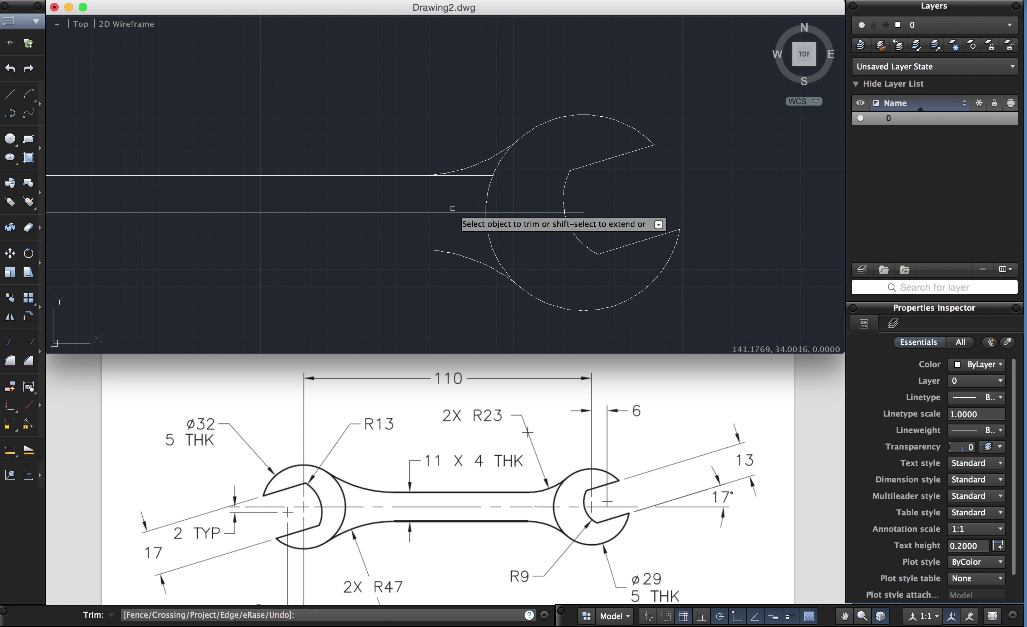
click(474, 249)
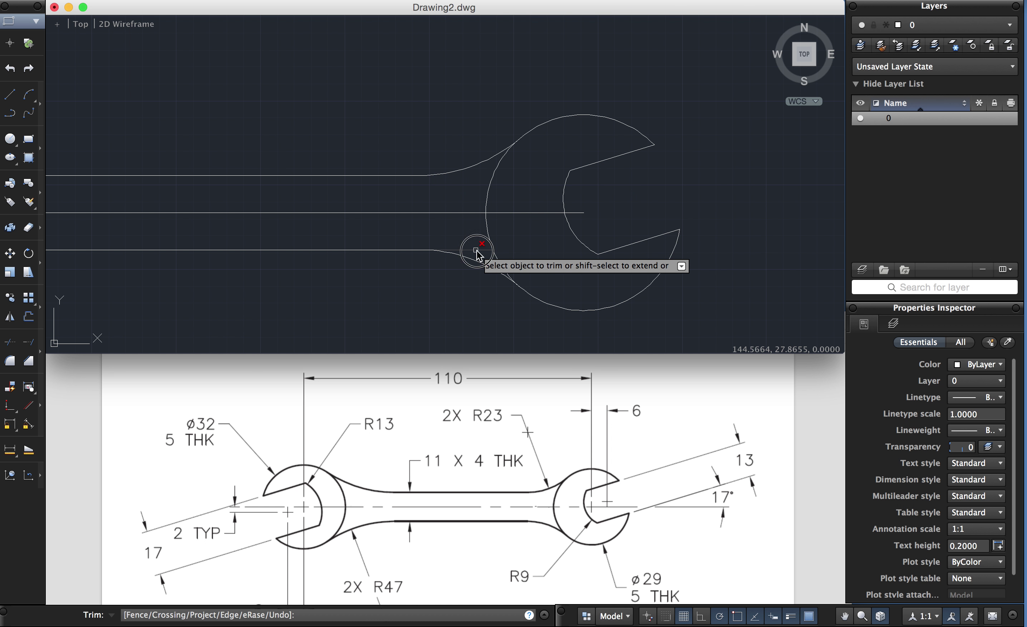
key(Return)
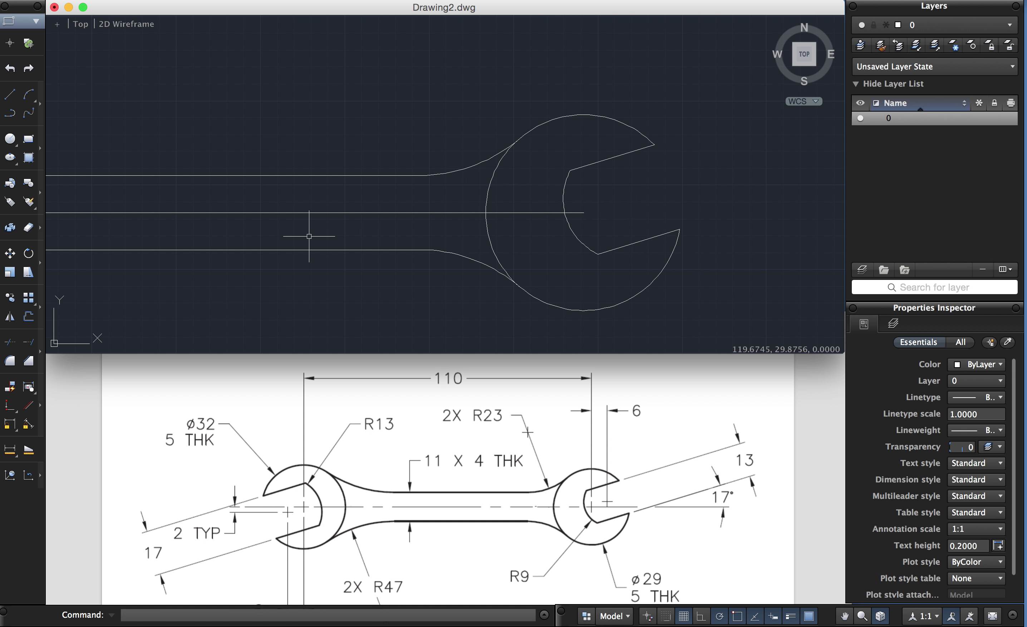
Step: Erase the middle horizontal centre line
text(e)
key(Return)
click(306, 212)
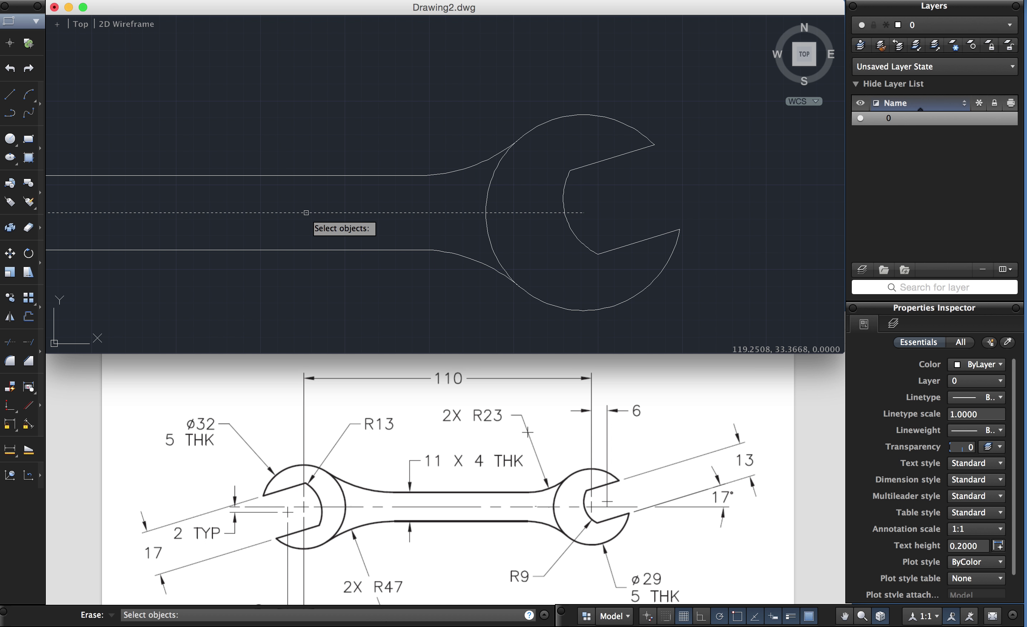
key(Return)
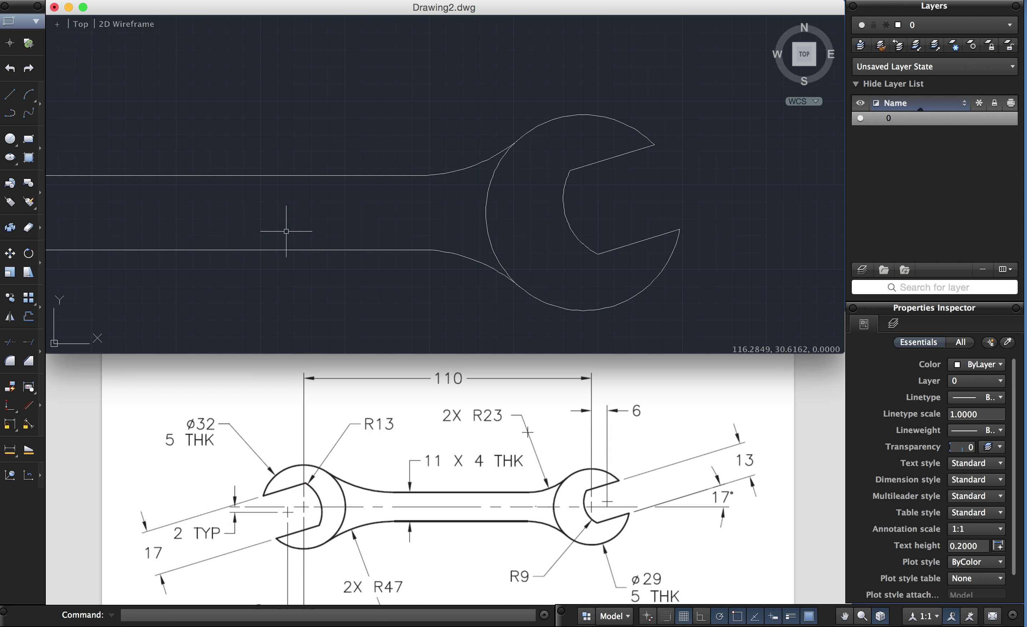